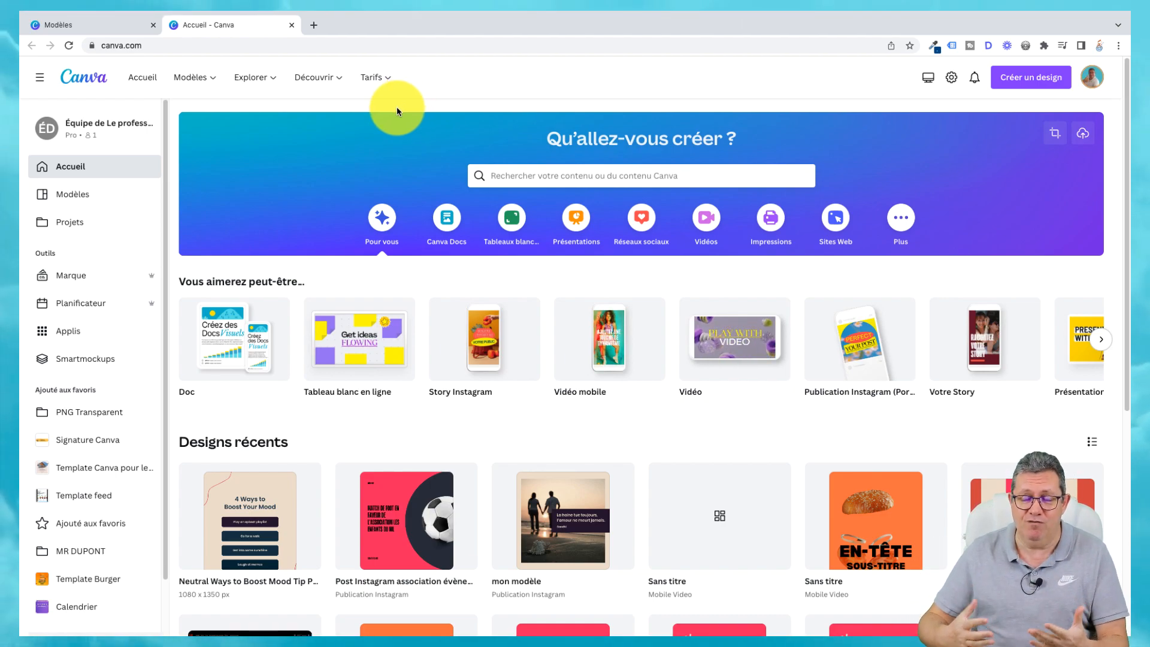
Step: Open the football match post for the Enfants du Nil association from the Instagram templates as a new design
click(122, 26)
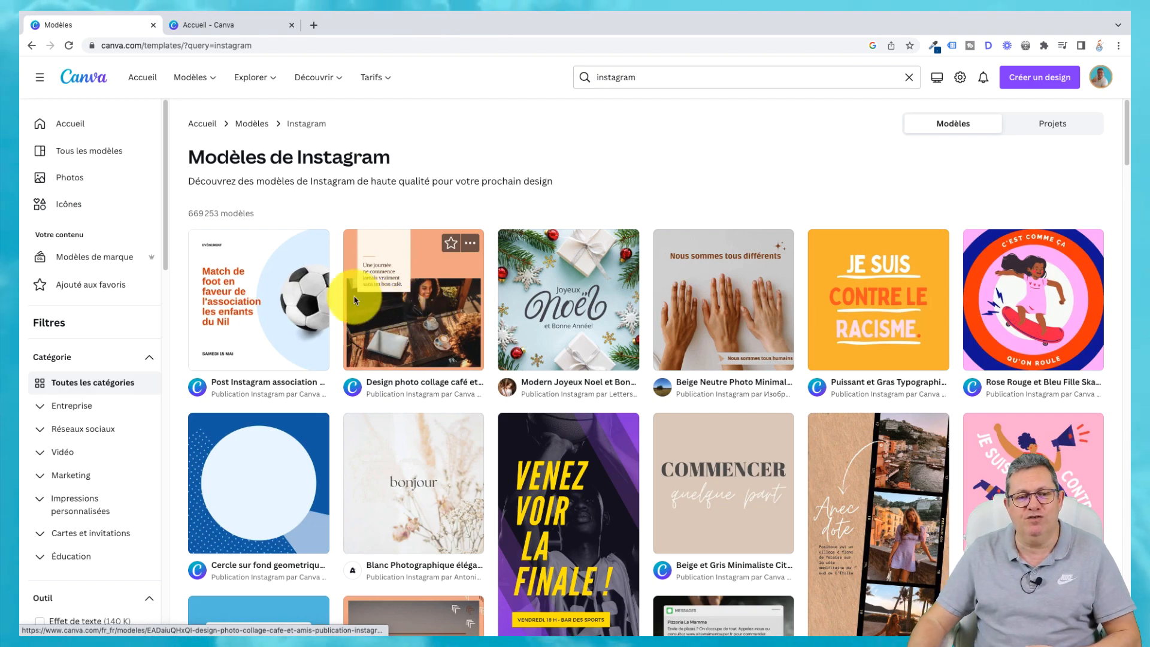
click(285, 318)
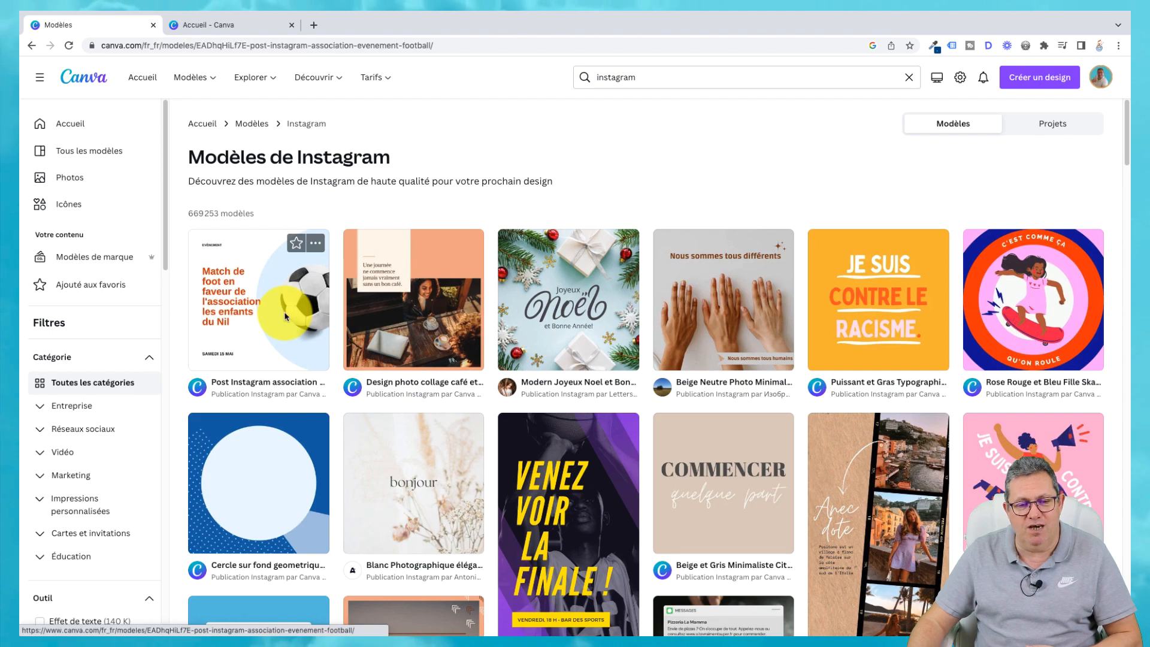
click(807, 169)
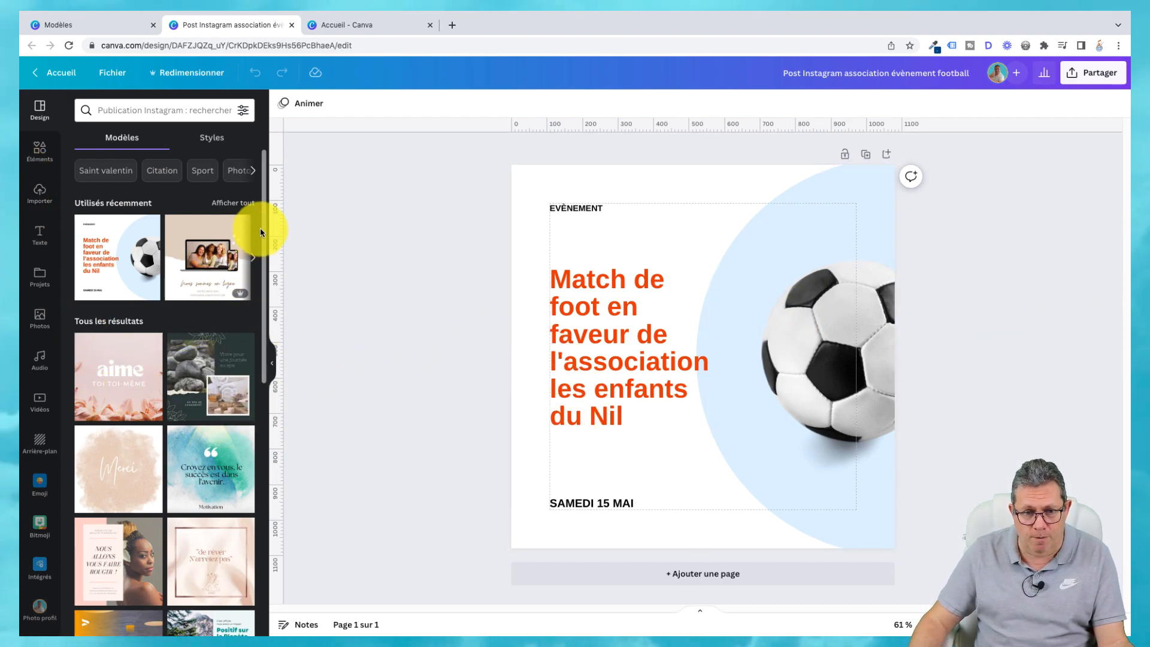
Step: Add a second page and fill it with the "Positif sur la Planète" template
click(698, 572)
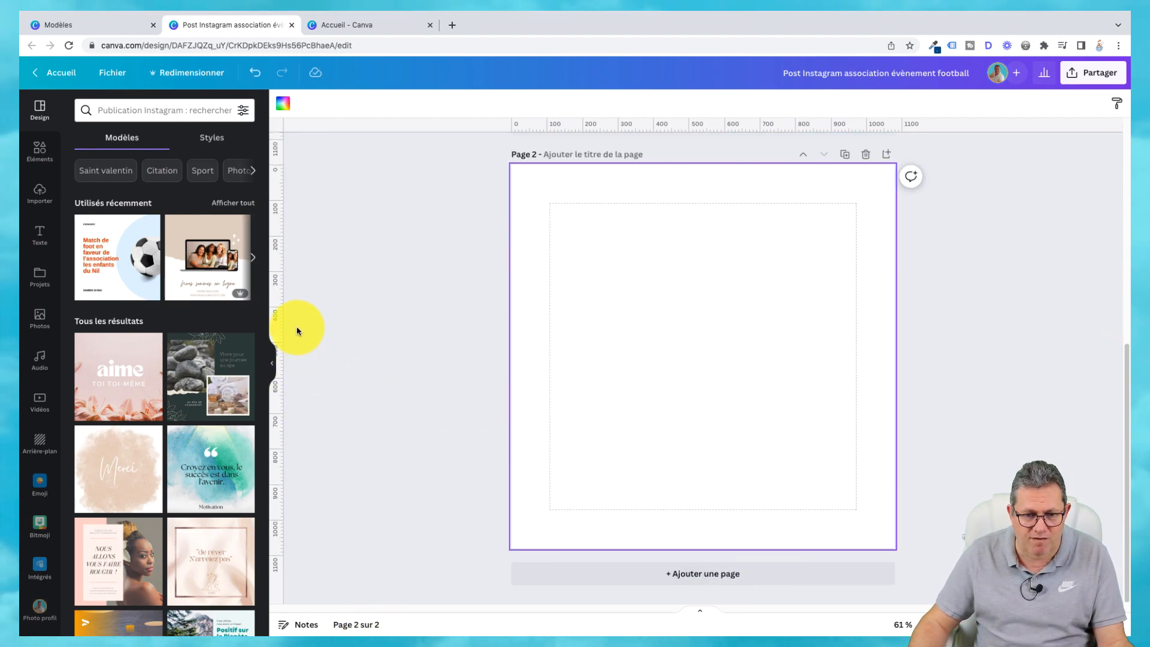
drag(265, 273, 267, 385)
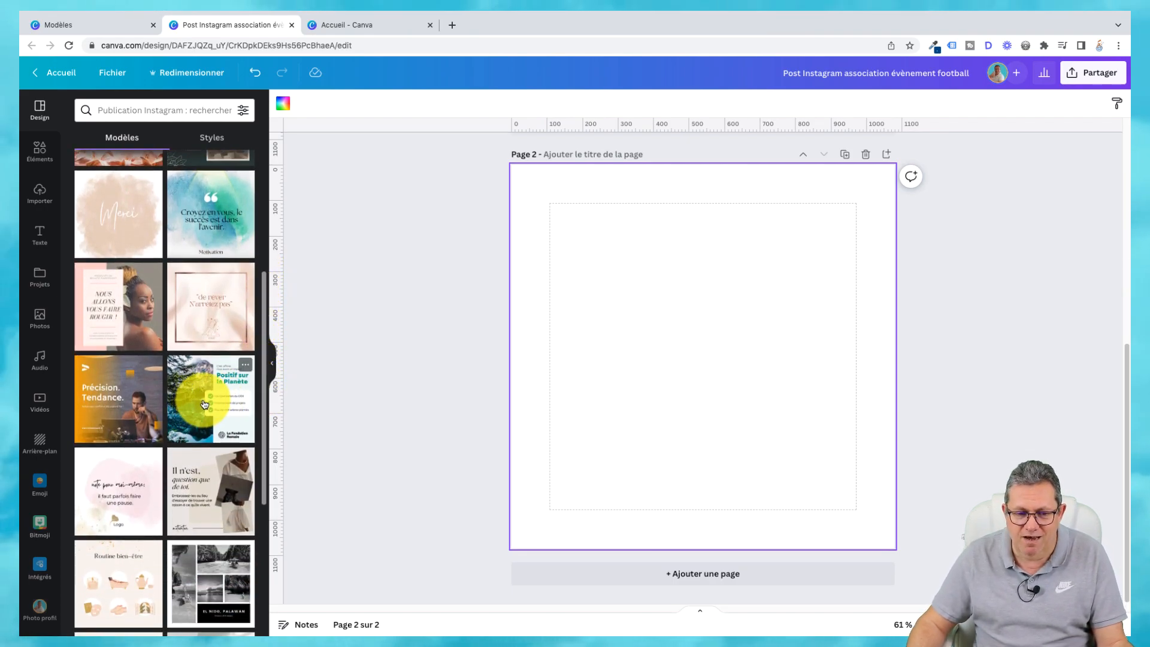
click(211, 398)
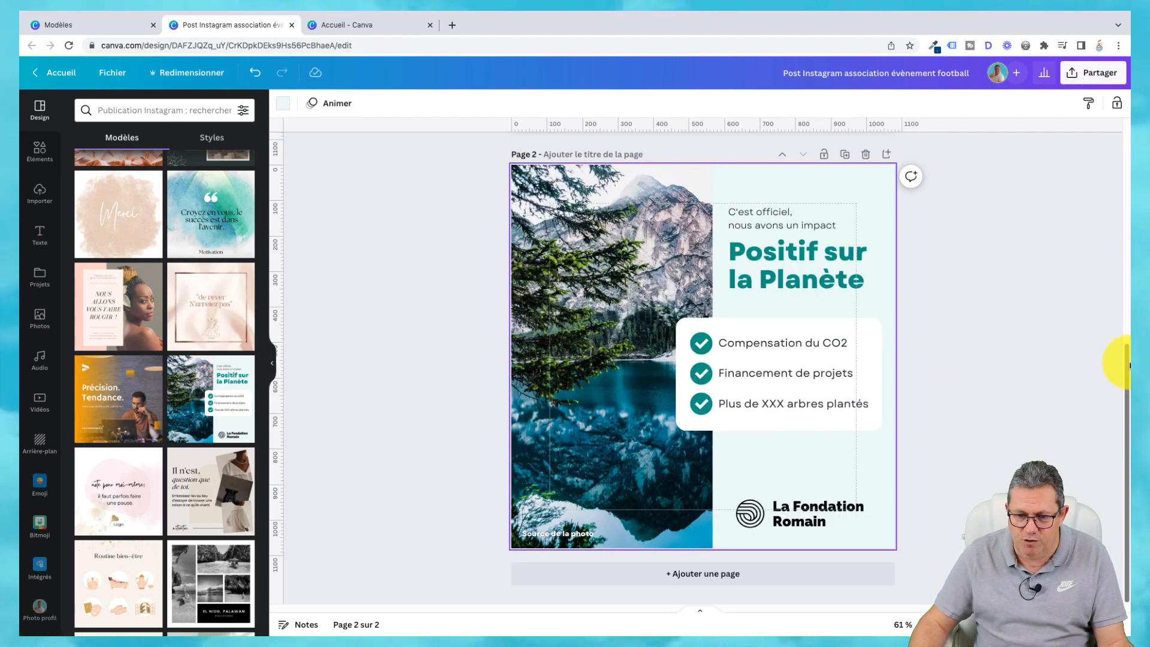
Step: Add a third page and fill it with the beige "Je m'aime et je suis fier de moi" quote template
click(742, 575)
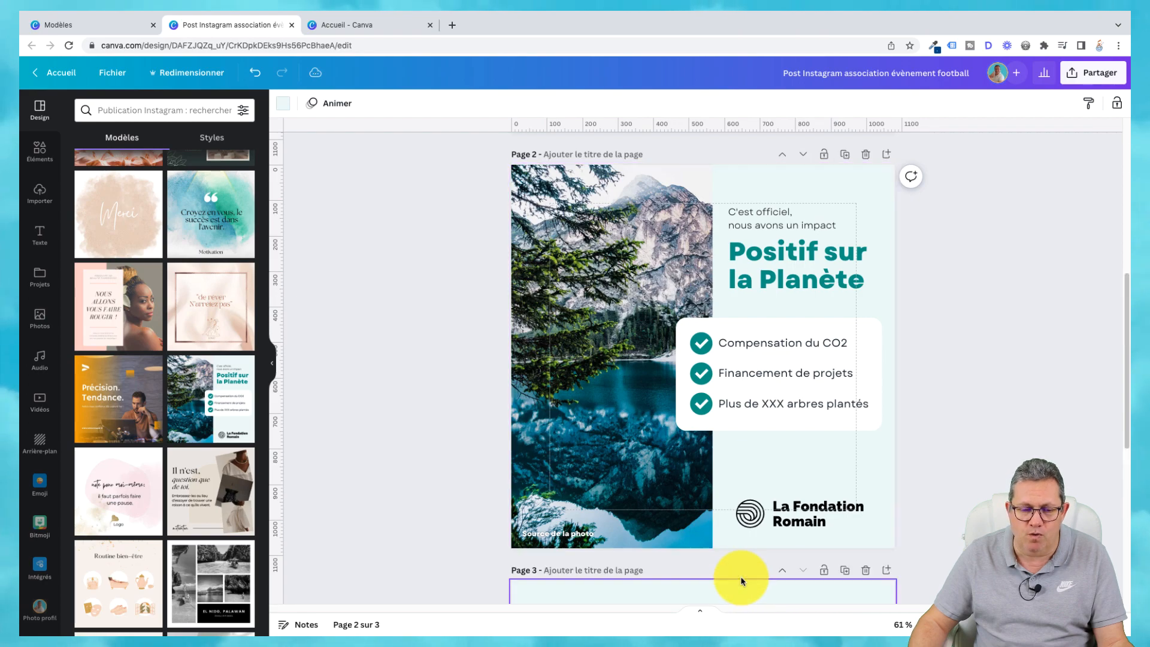
drag(264, 326, 269, 483)
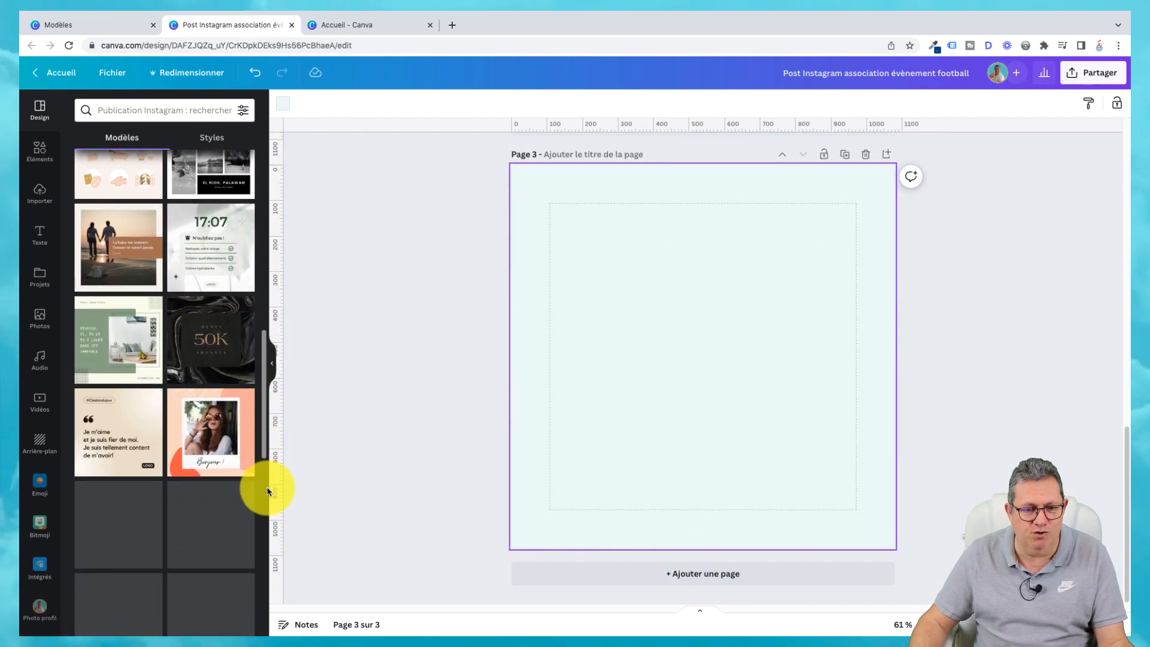
click(134, 446)
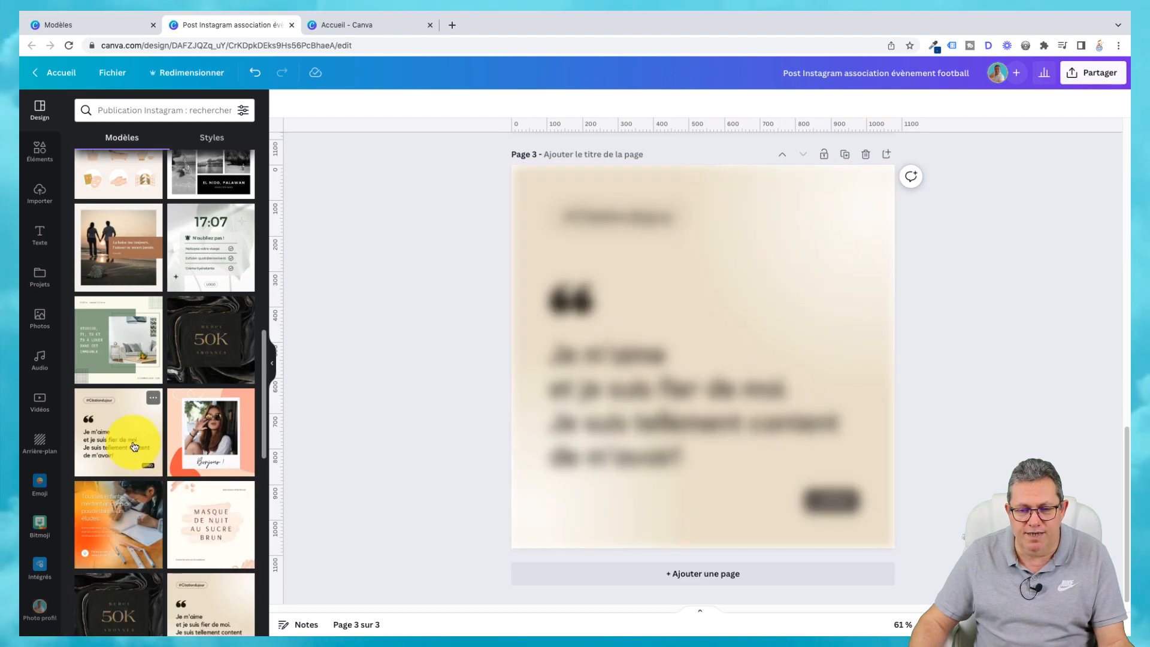
Step: Add a fourth page with the green "Offre immobilière" template and check all the pages in the grid overview
click(770, 572)
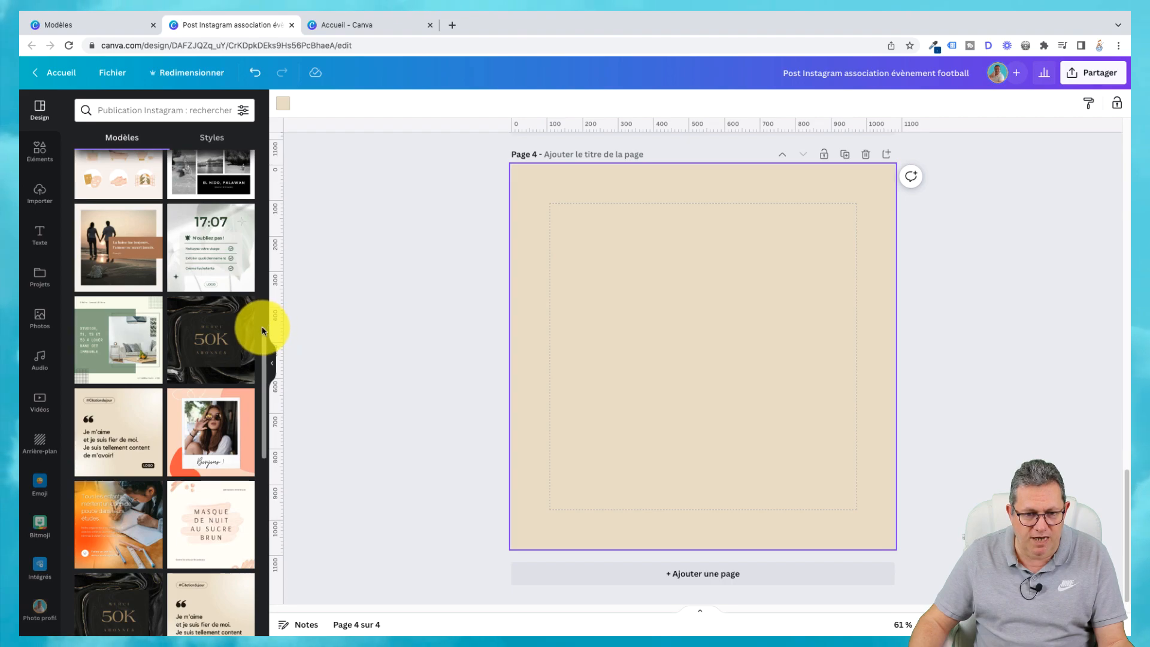
drag(260, 342, 261, 370)
click(120, 240)
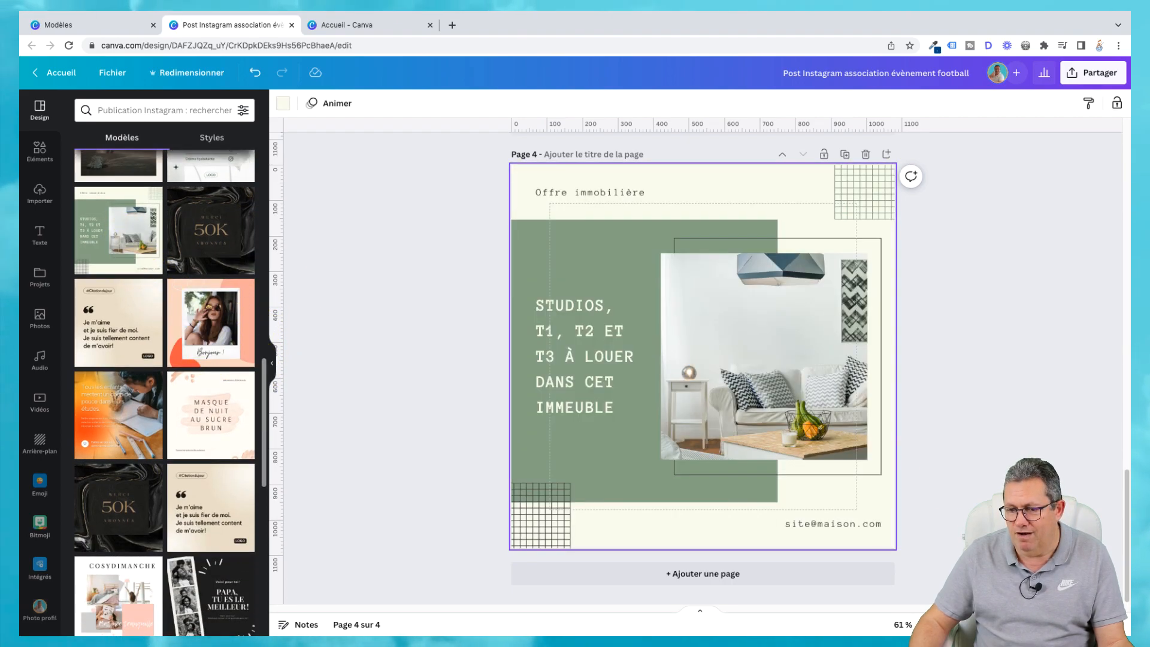
click(1046, 625)
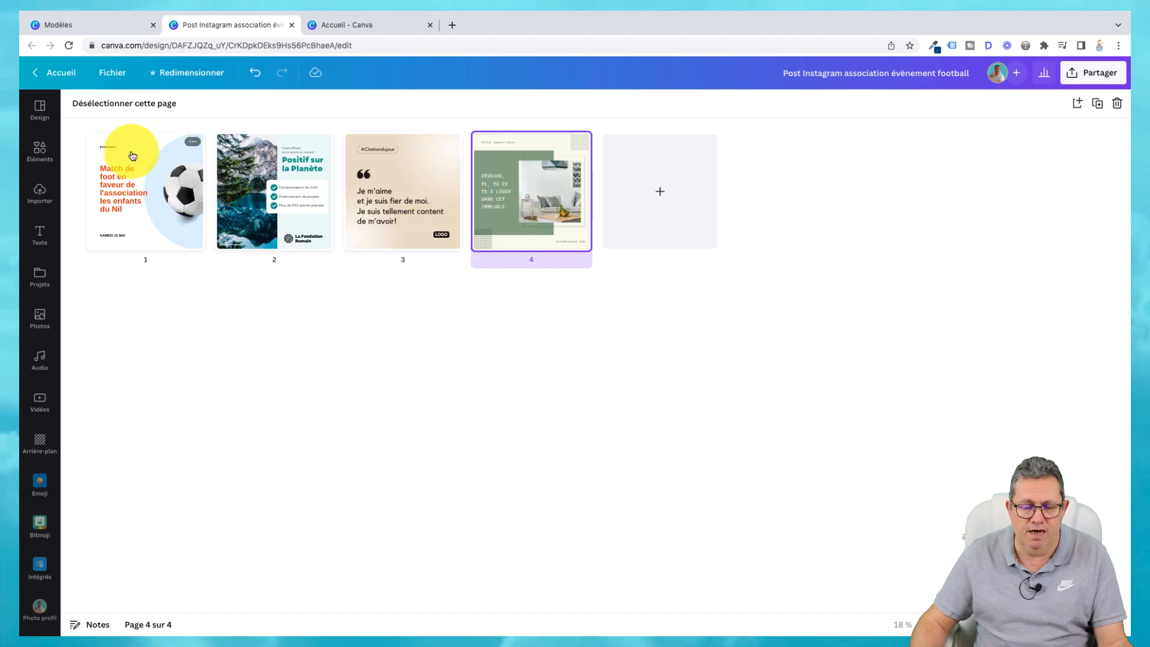
key(ctrl+alt+g)
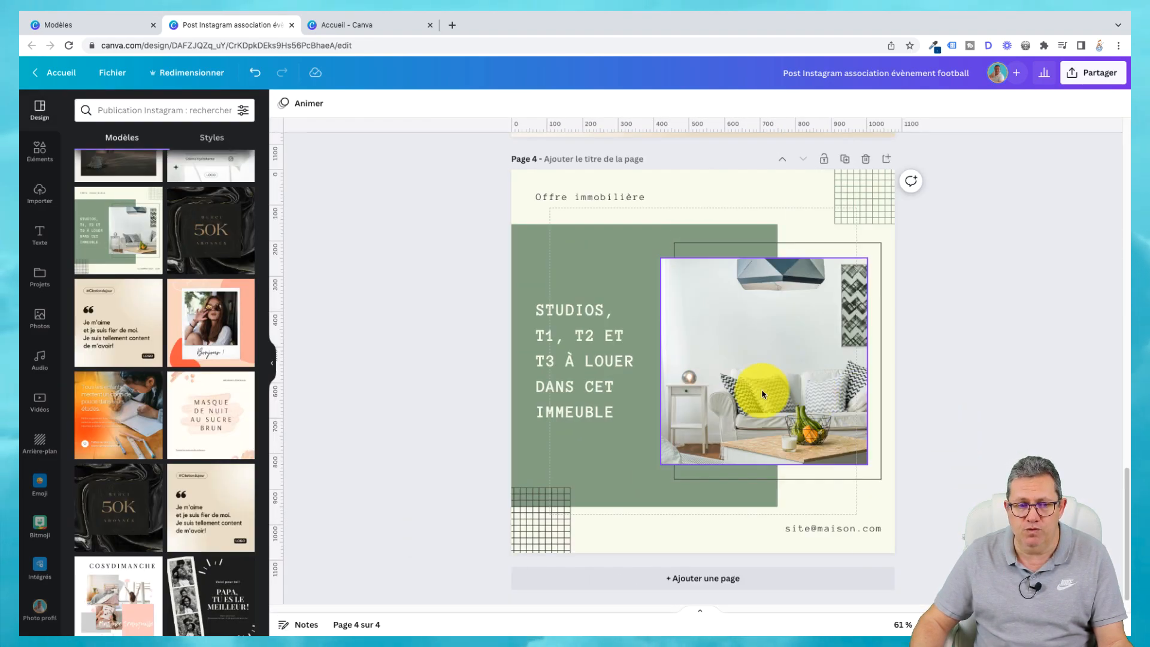
Step: Apply the brand colour palette to page 4, shuffle it to a navy background with a white block, and apply it to all pages
click(223, 141)
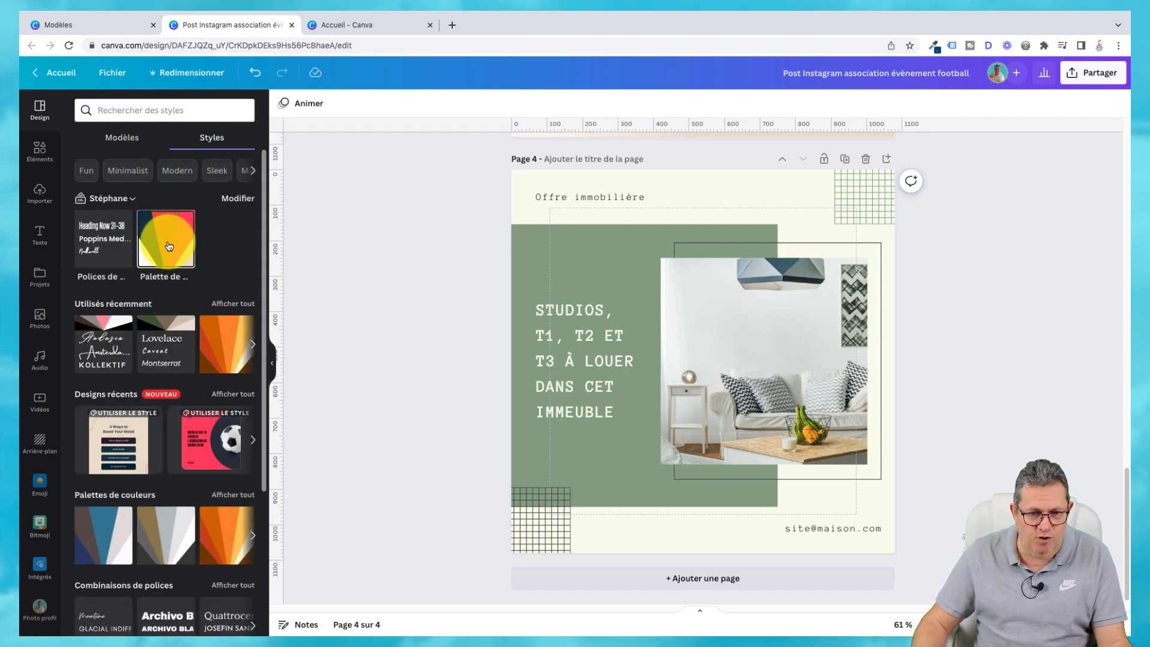
click(160, 244)
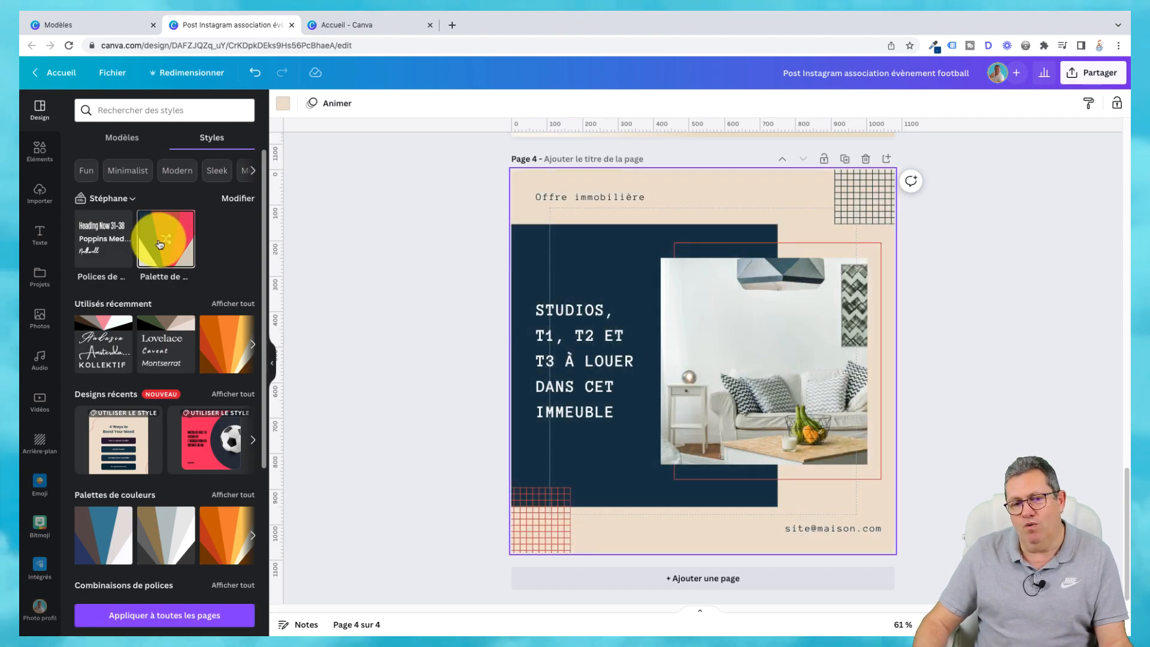
click(160, 245)
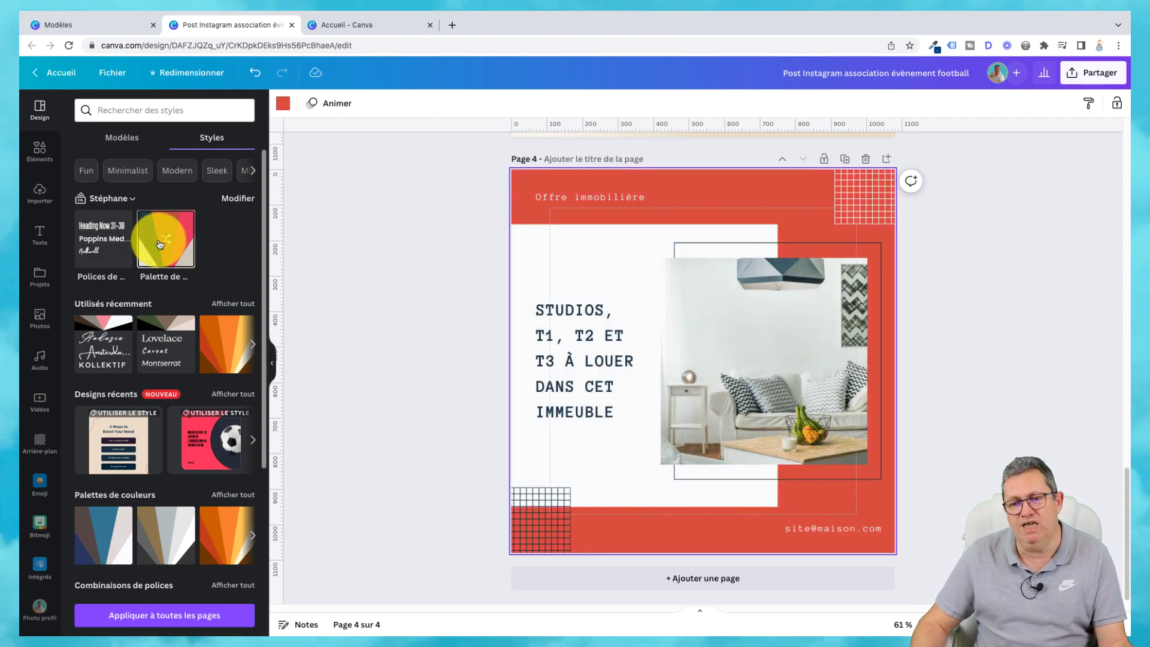
click(159, 244)
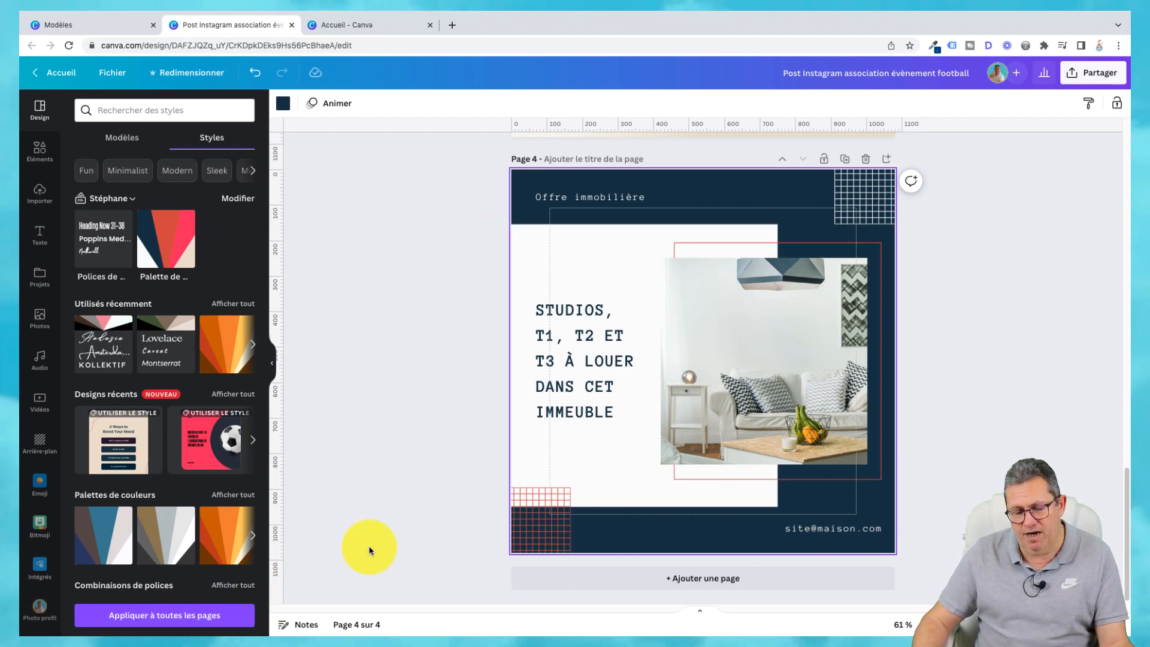
click(178, 616)
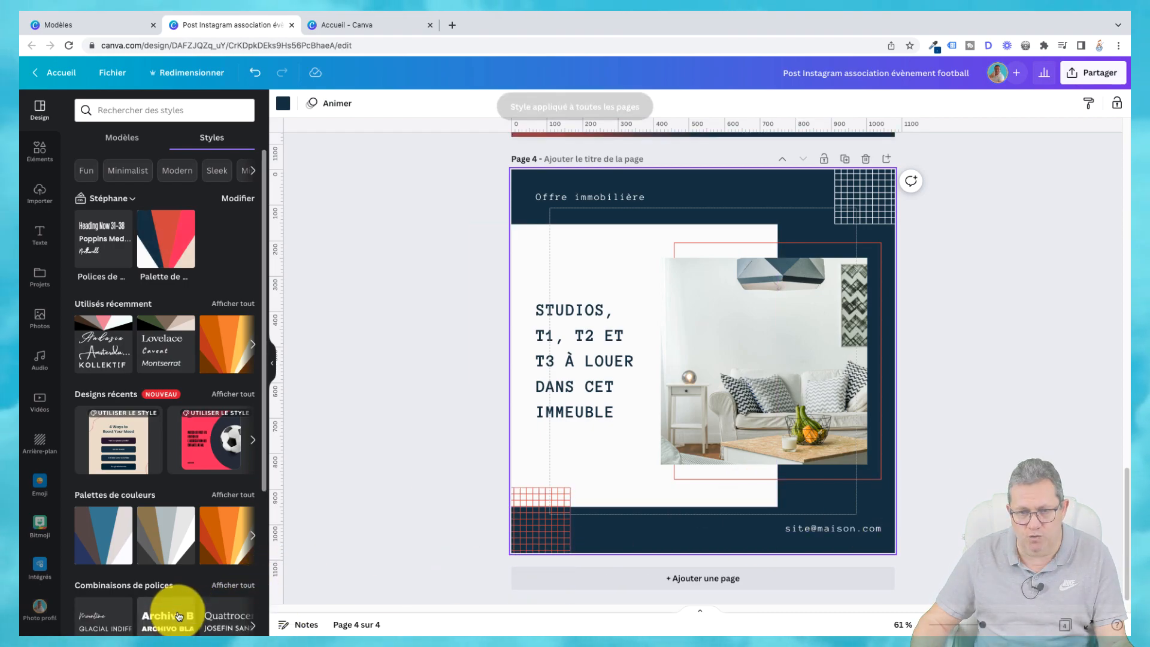
Step: Review the restyled pages in the grid overview and return to the page editing view
mouse_move(1127, 528)
mouse_down()
mouse_move(1129, 154)
mouse_move(1130, 541)
mouse_up()
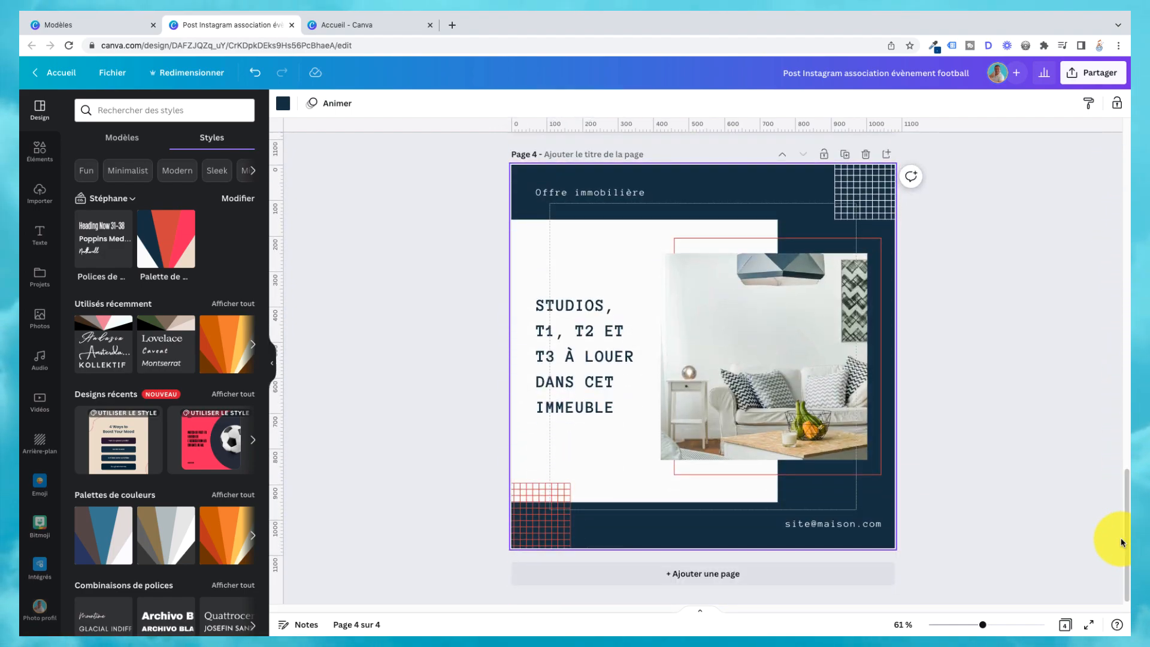
click(1065, 625)
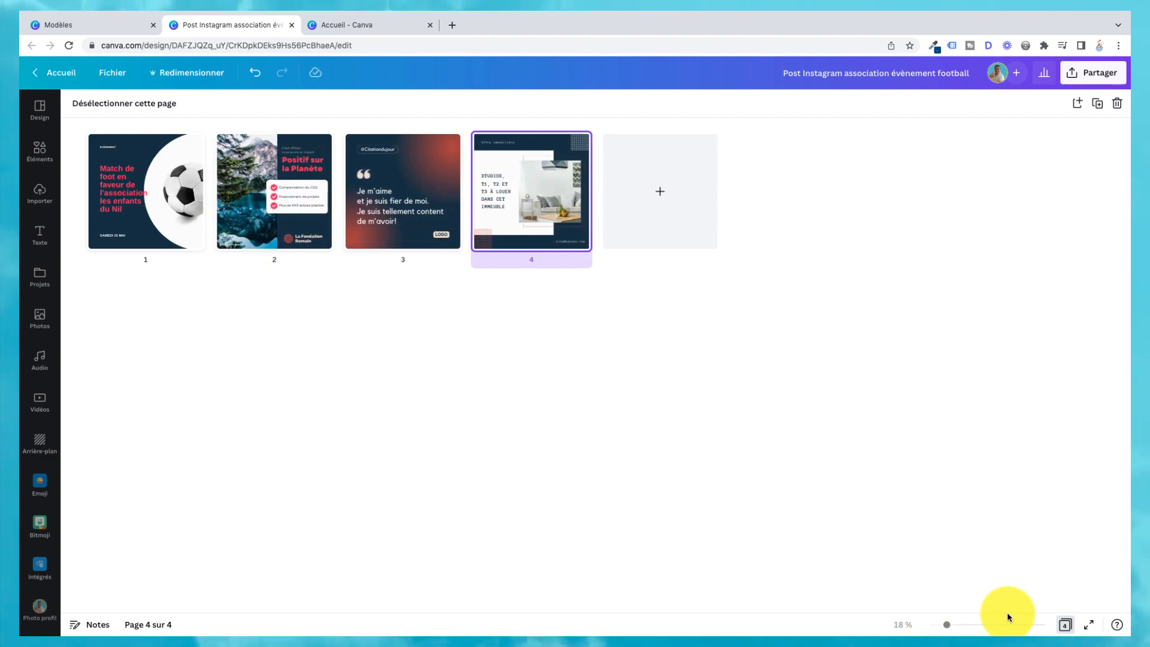
click(1065, 626)
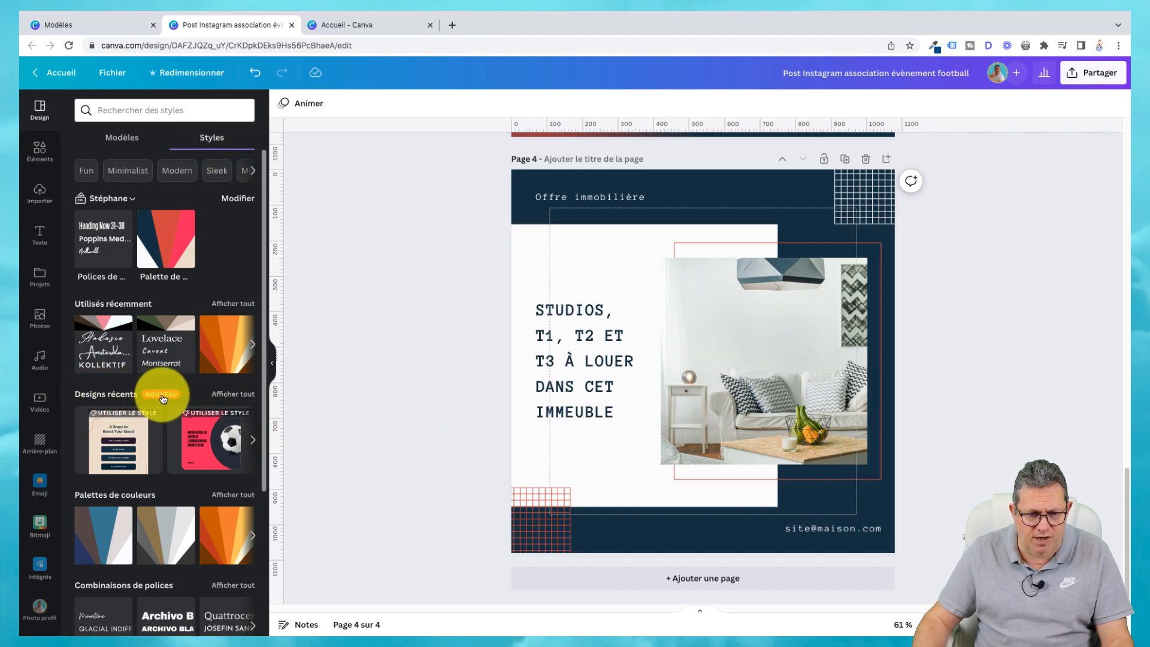
Step: Show the full list of recently used design styles and look over the document's pages
mouse_move(114, 417)
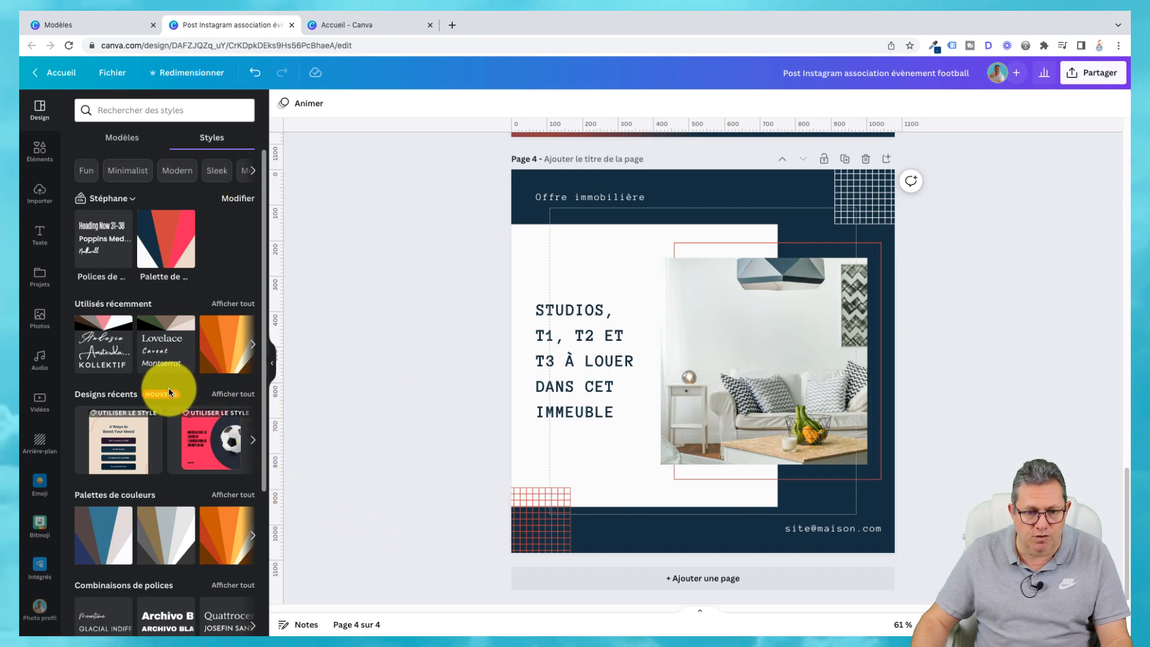
click(226, 395)
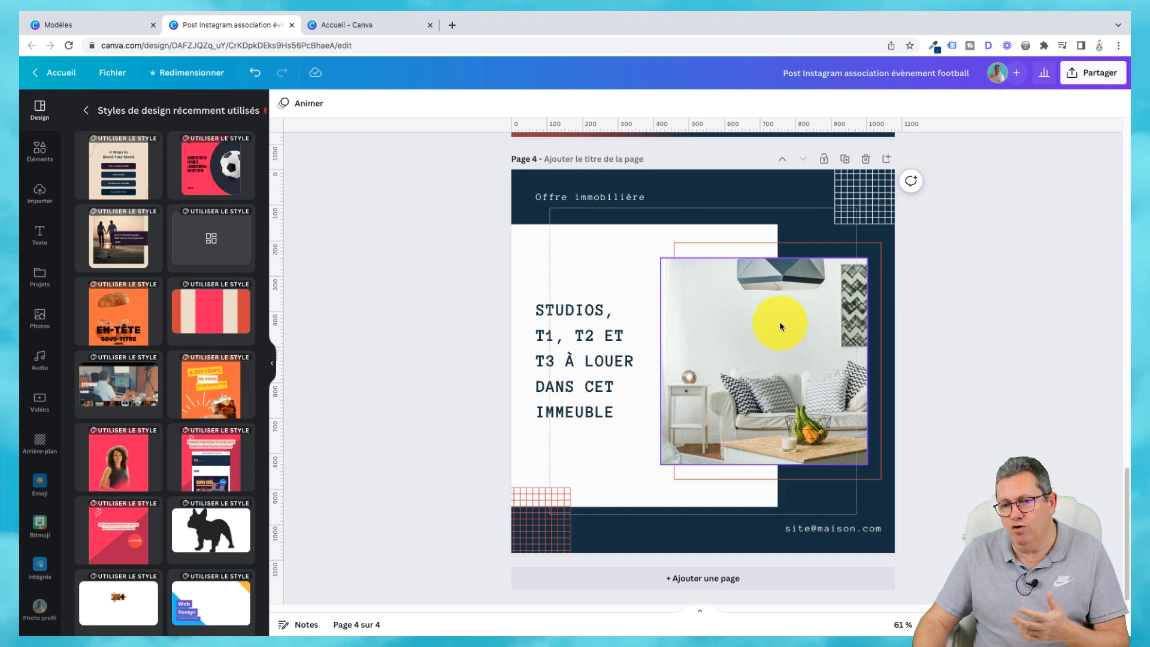
mouse_move(1129, 473)
mouse_down()
mouse_move(1126, 328)
mouse_move(1128, 491)
mouse_up()
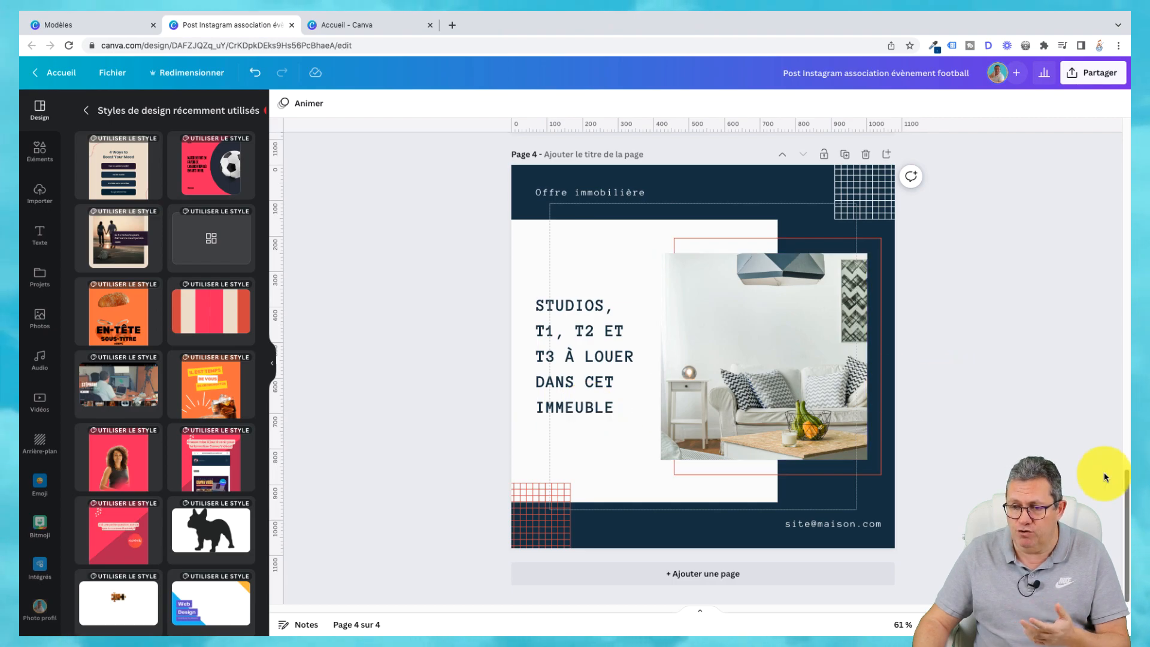
drag(1129, 516, 1118, 455)
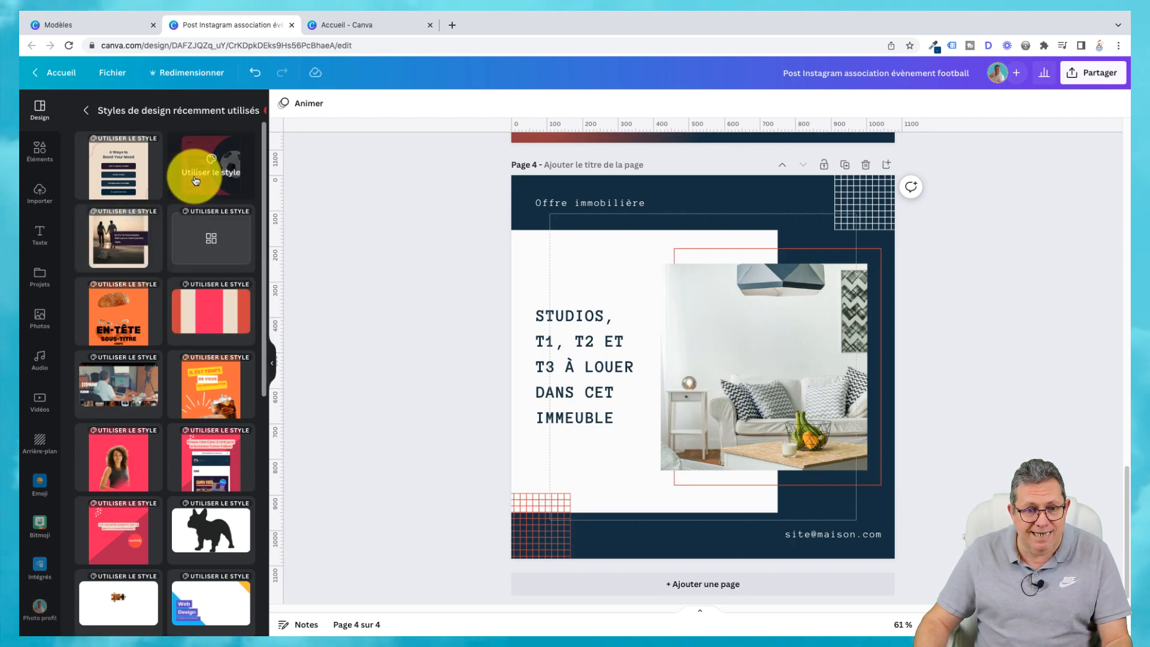
Step: Try the style of the recent design beside the Happy Valentine's Day one on page 4, shuffling its colours to a dark background
drag(267, 326, 285, 609)
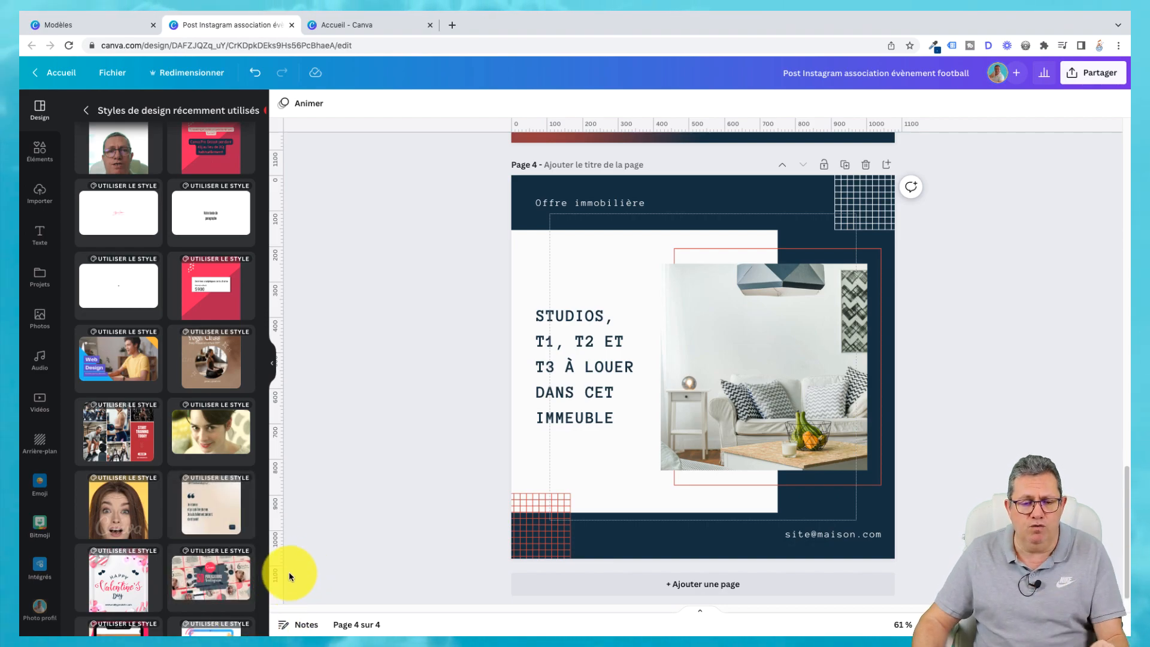
mouse_move(210, 579)
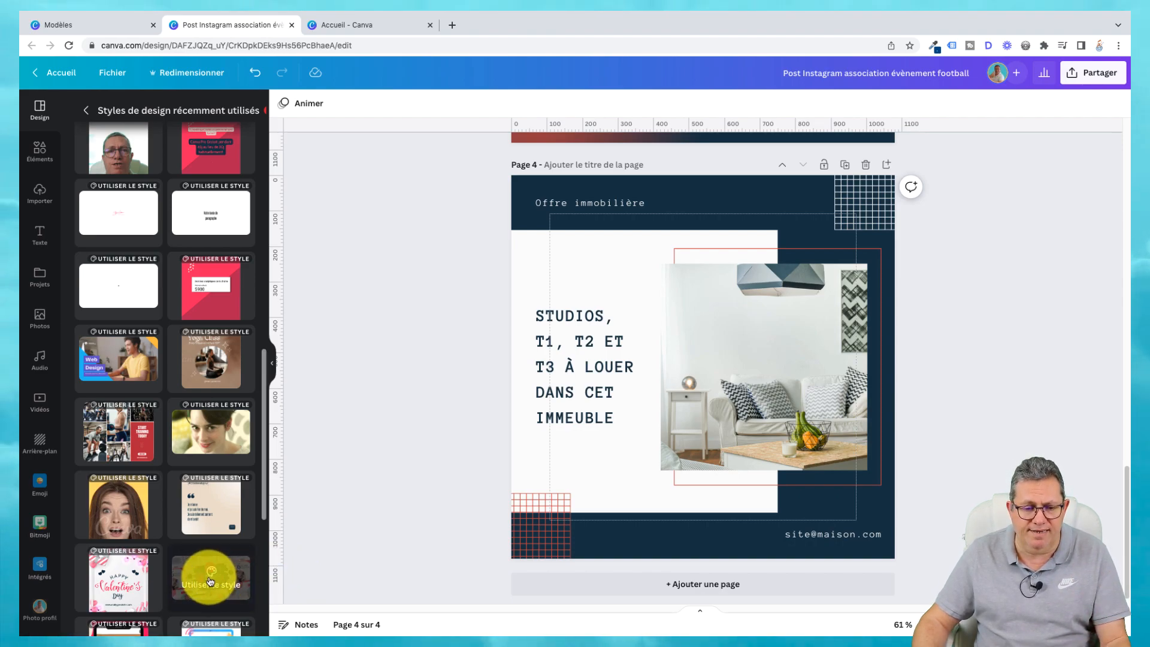
click(209, 581)
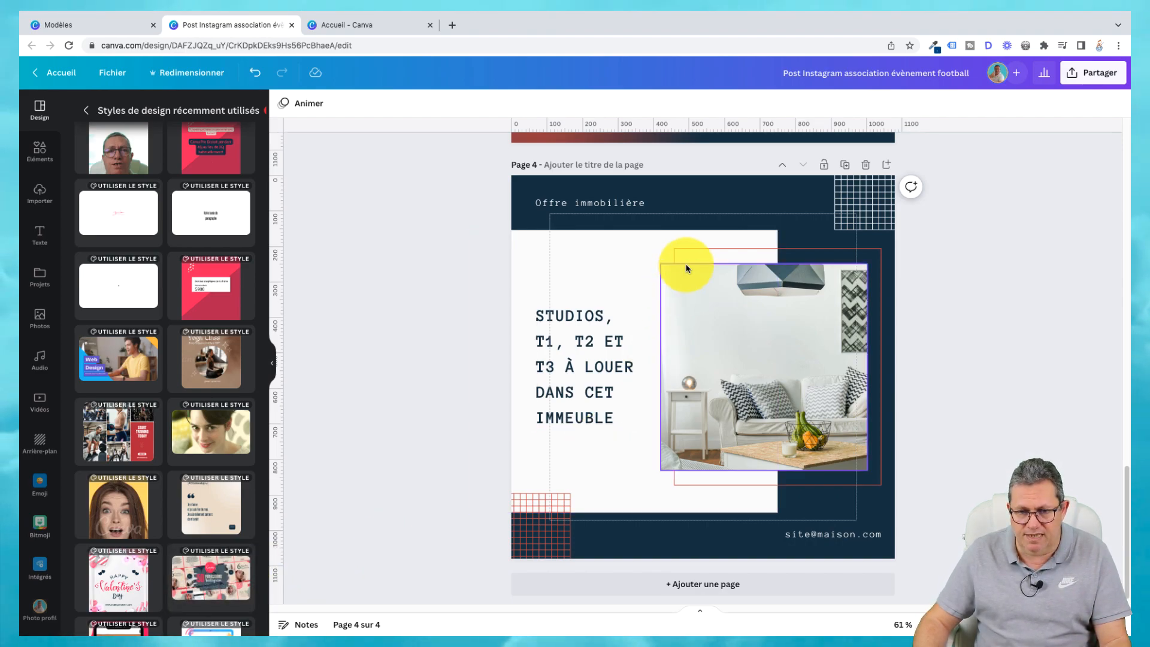
click(209, 577)
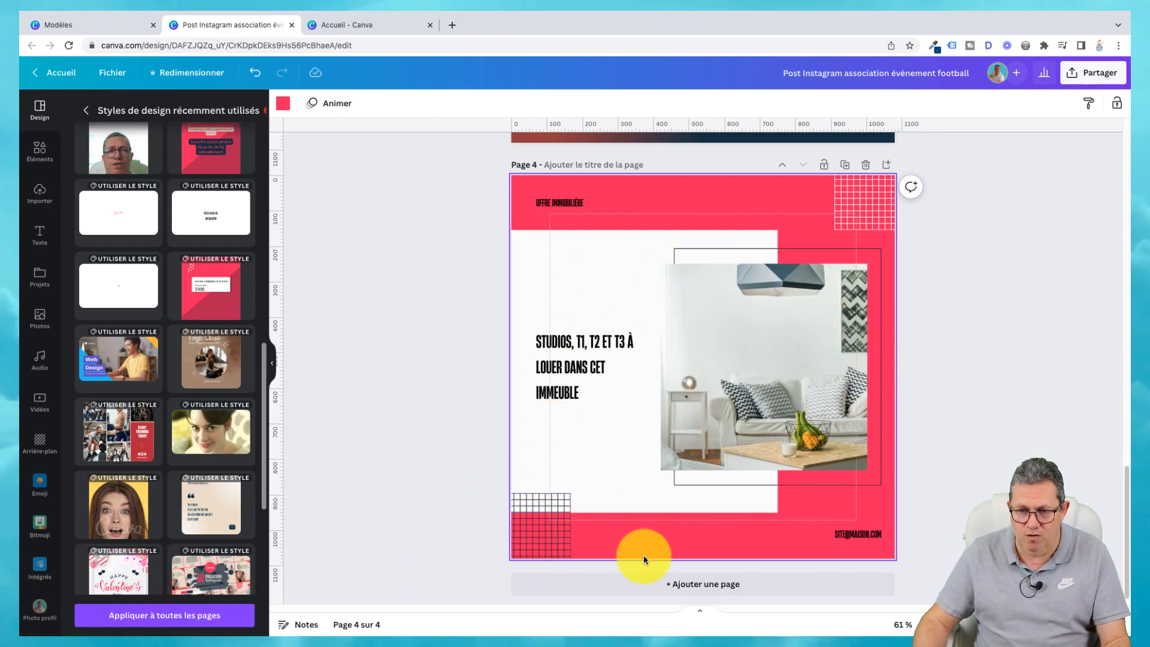
click(204, 575)
click(204, 575)
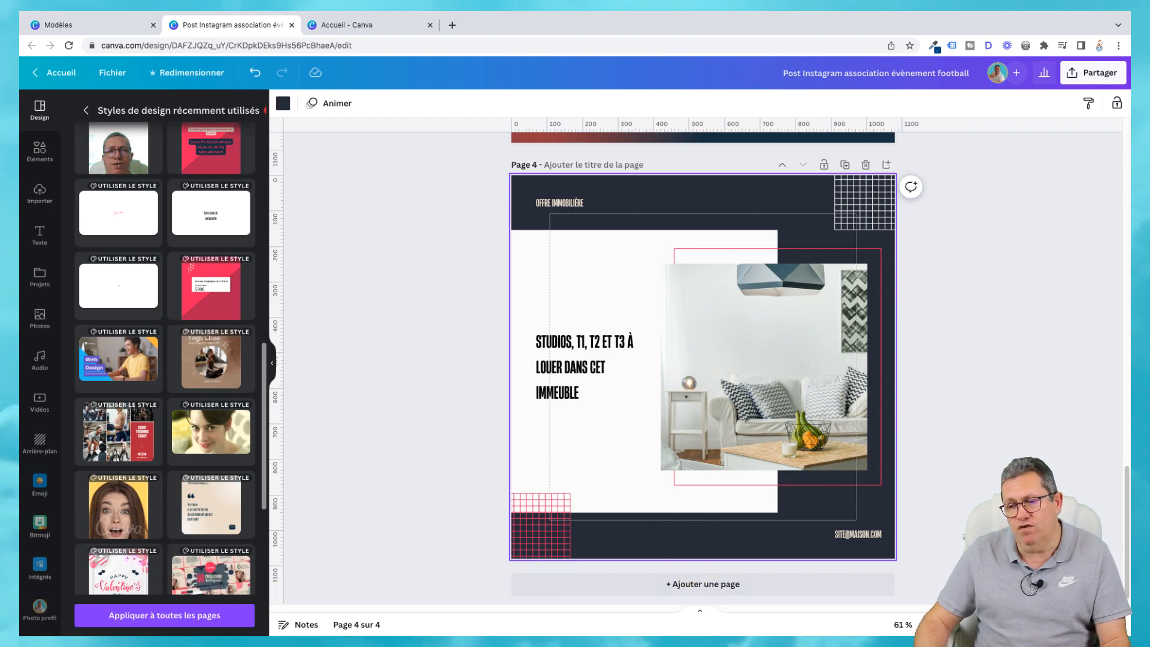
mouse_move(1125, 538)
mouse_down()
mouse_move(1126, 187)
mouse_move(1126, 548)
mouse_up()
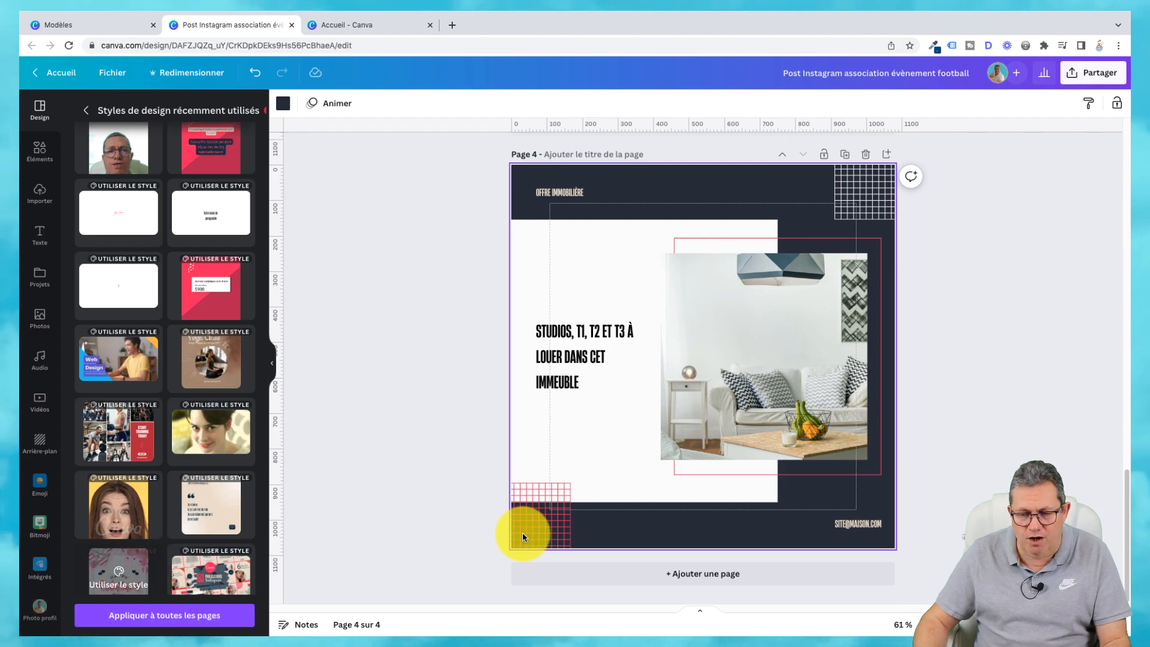
Step: Apply the Happy Valentine's Day design's style to page 4, shuffle it to a light background with a navy block, and apply it to all pages
click(121, 571)
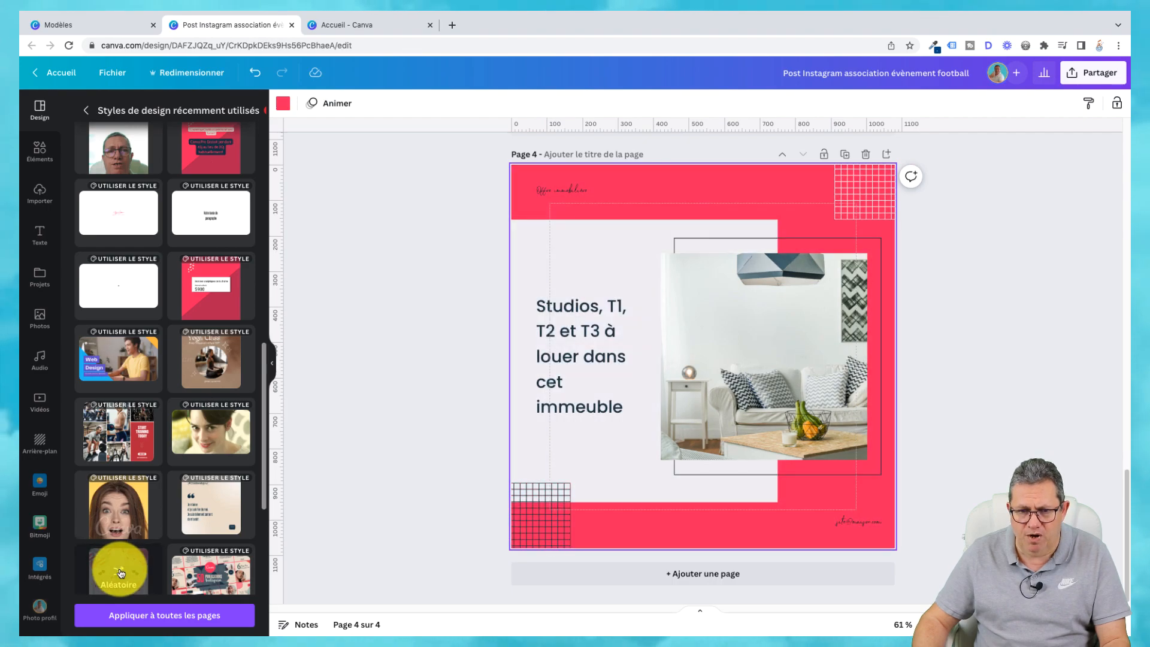
click(121, 572)
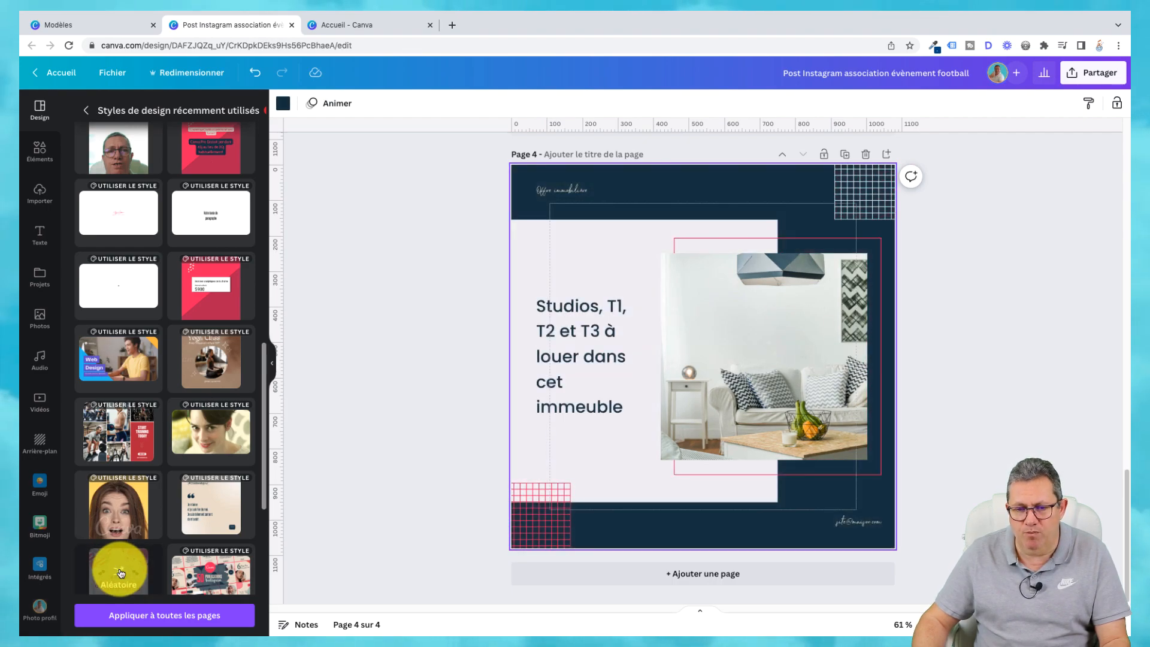
click(121, 572)
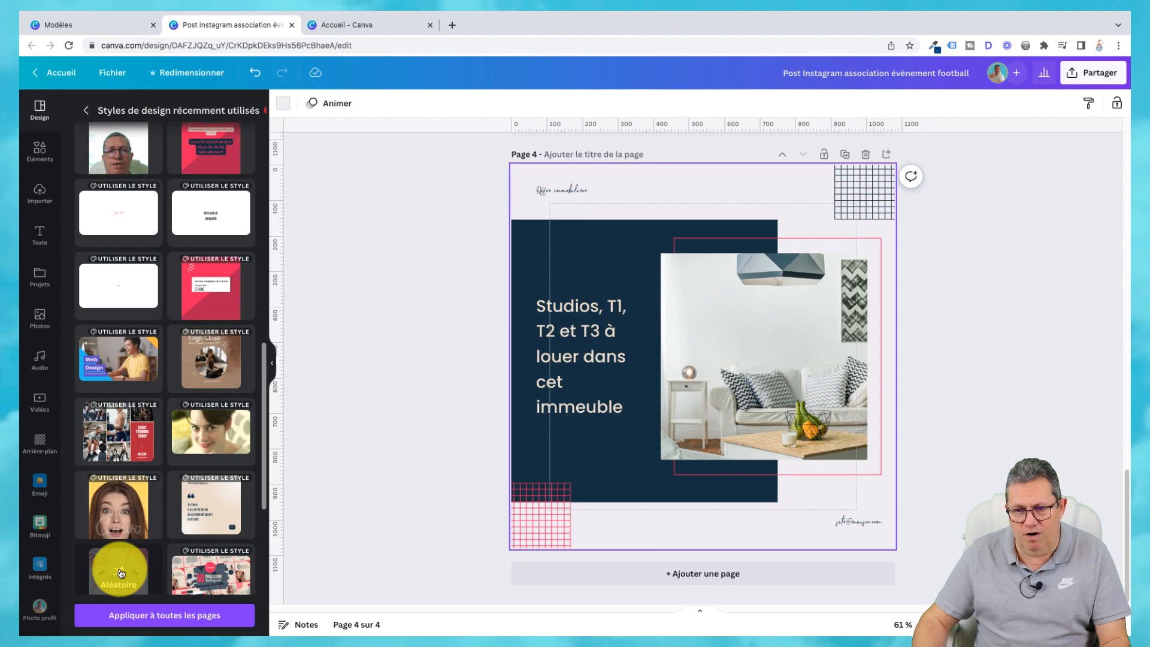
click(186, 614)
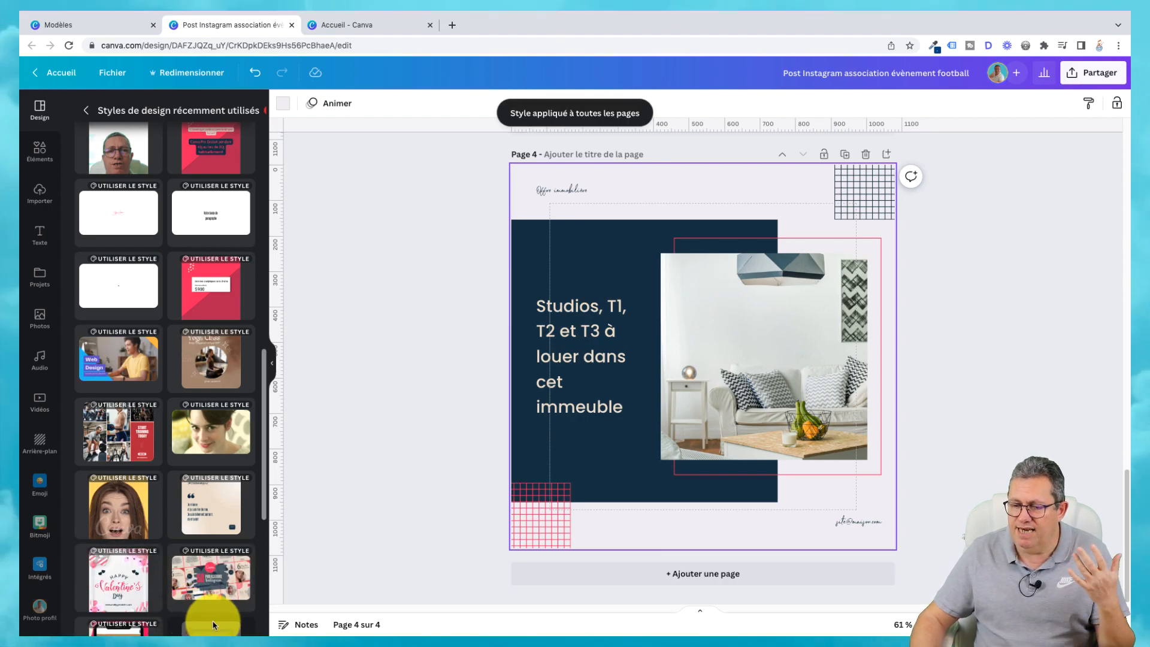
Step: Review all four restyled pages in the grid overview and reopen the recently used design styles
mouse_move(130, 554)
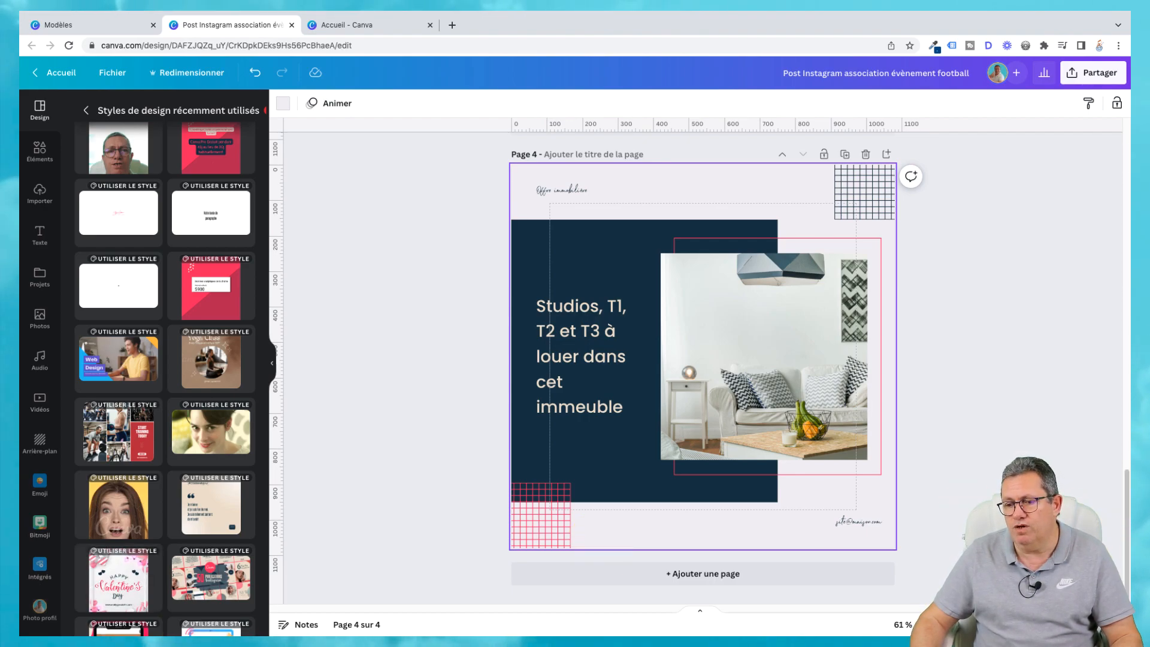
click(927, 624)
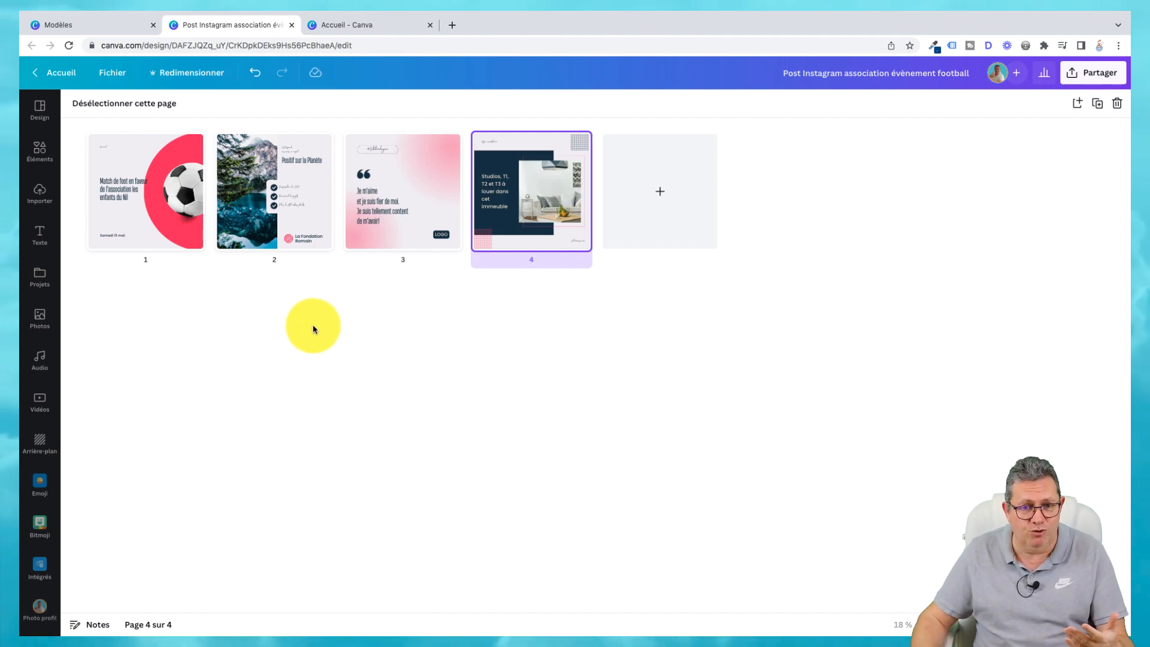
click(38, 110)
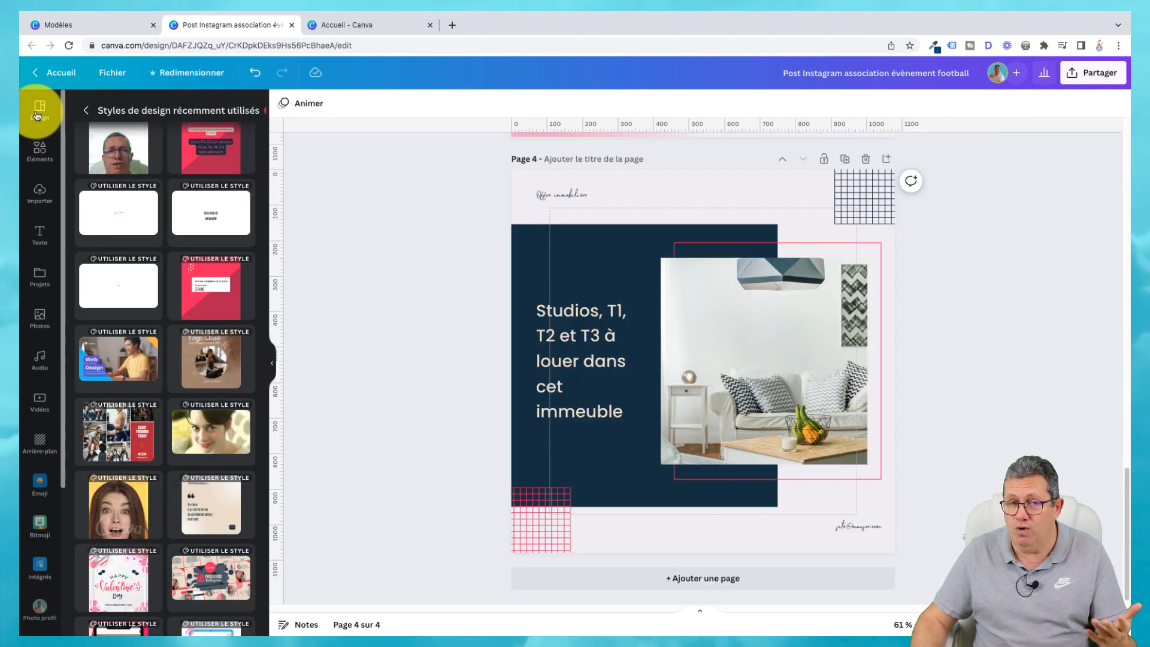
Step: Apply the red "Une journée" design's style to page 4 and all other pages, and review them in the grid overview
drag(263, 362, 253, 120)
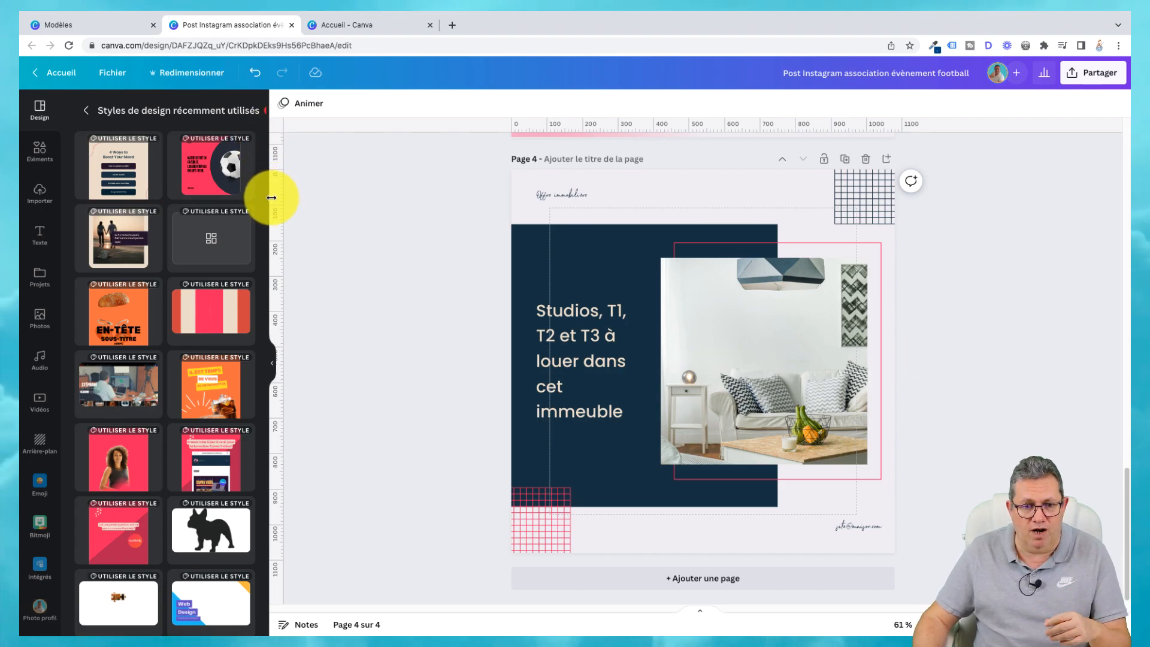
drag(267, 159, 300, 636)
click(217, 533)
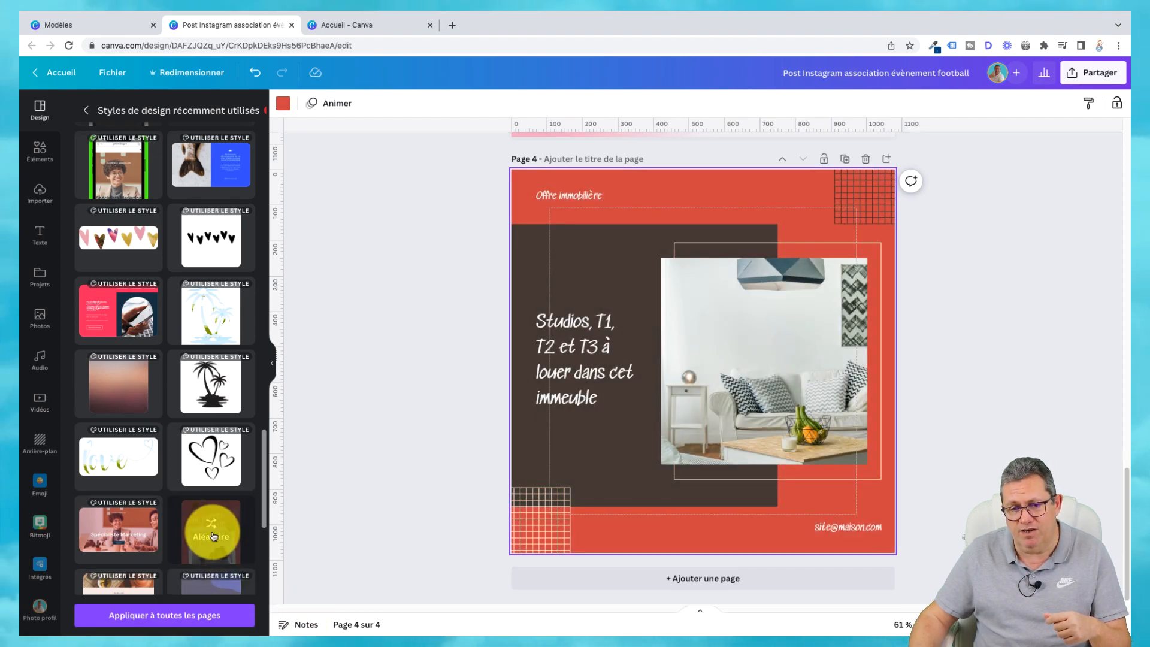
click(157, 615)
drag(1125, 503, 1123, 77)
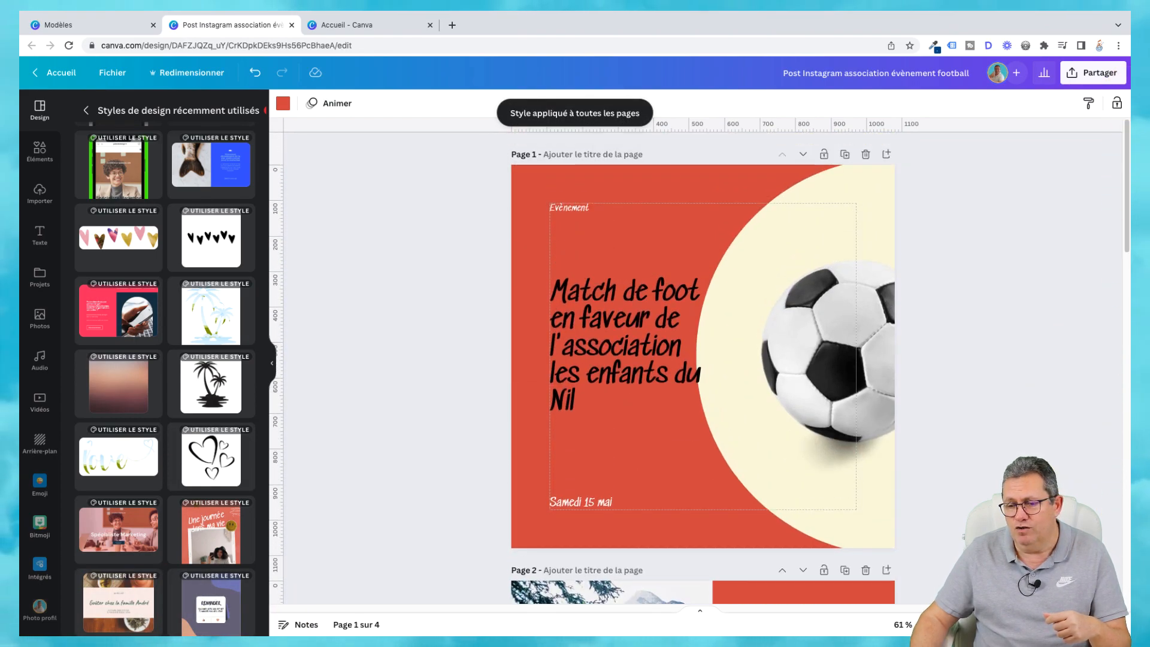
click(946, 624)
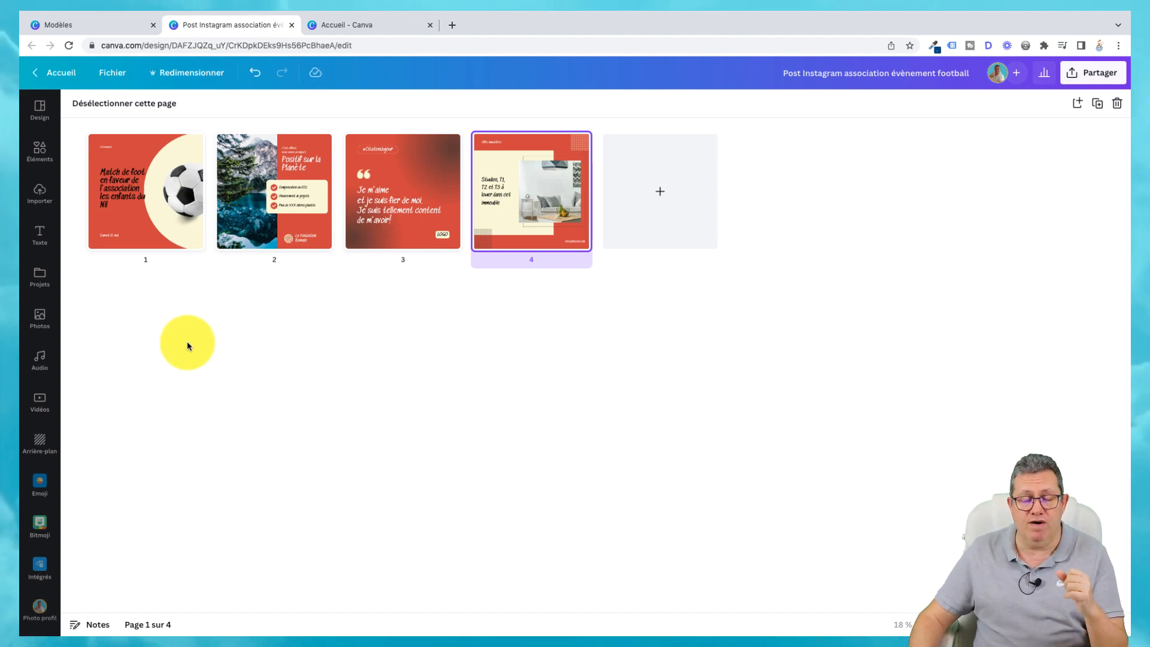
Step: Close the football template's preview on the templates page, look at the home page's recent designs, and return to the football design
click(78, 25)
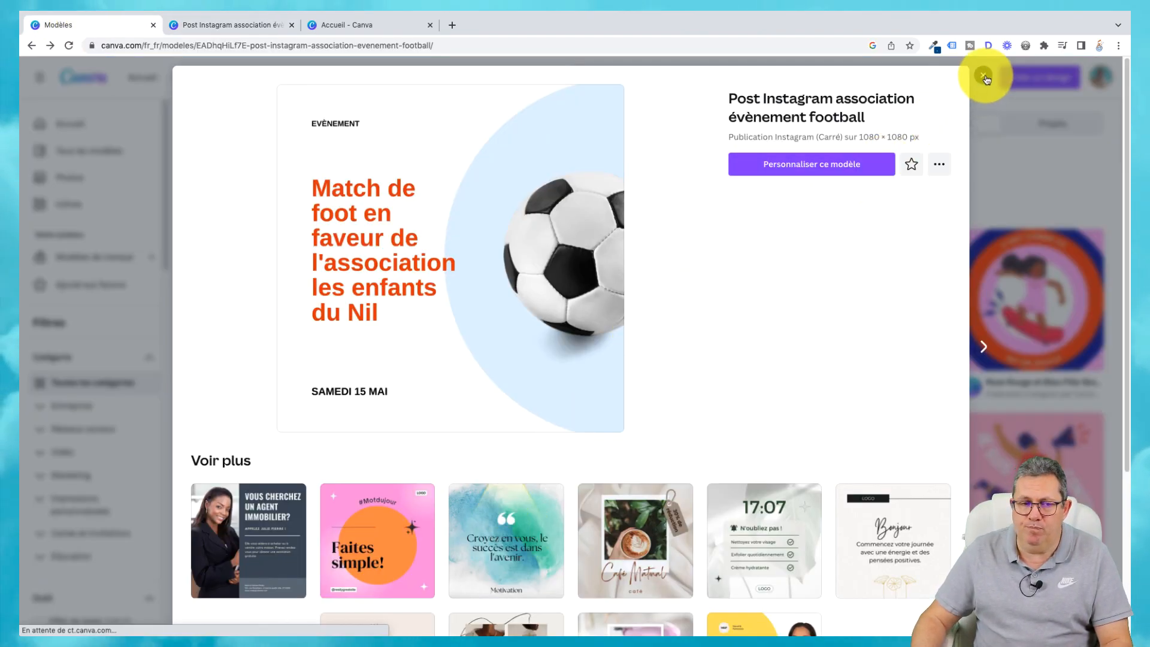
click(983, 74)
click(346, 25)
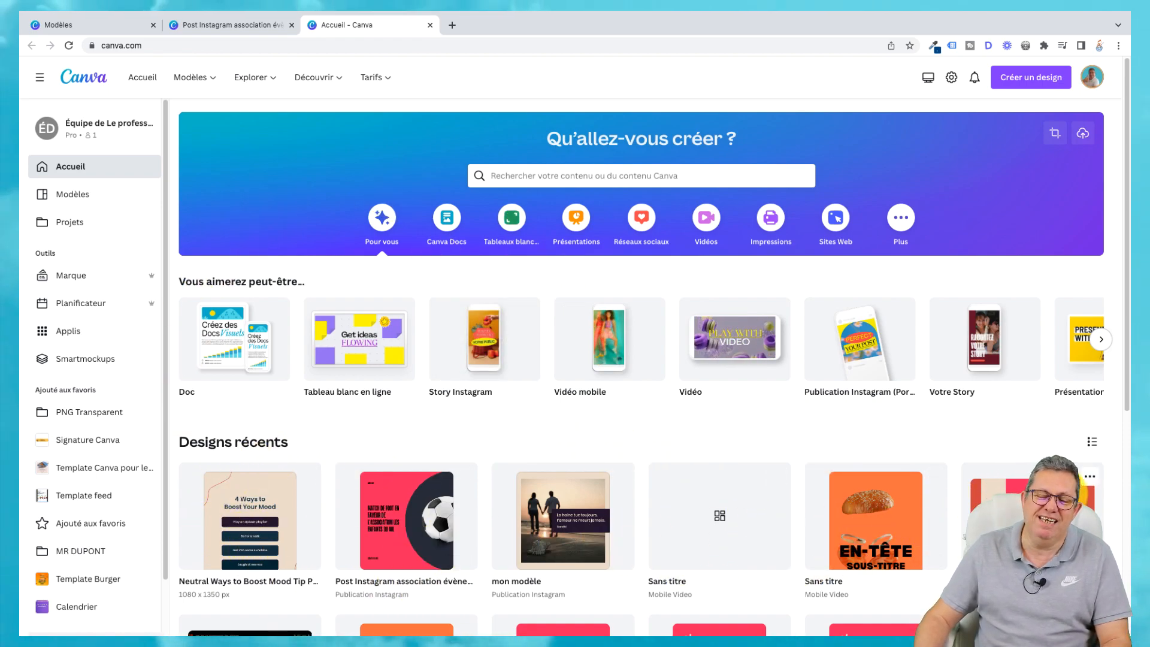
click(225, 24)
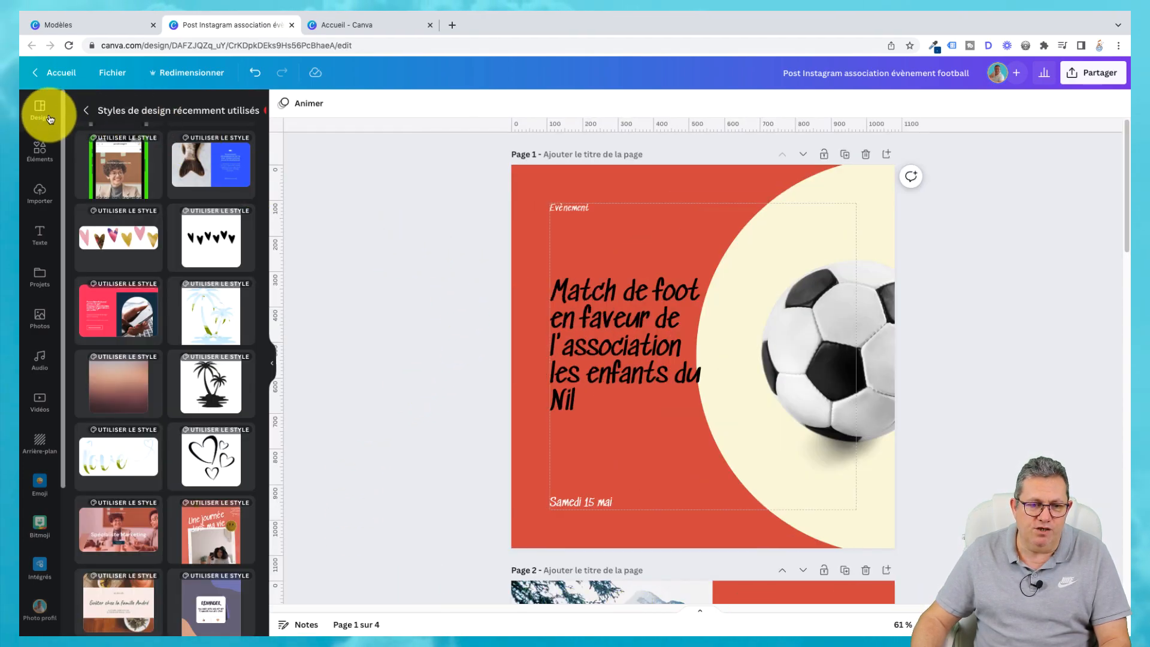
Step: Select the first five uploaded images and move them to the trash
click(37, 282)
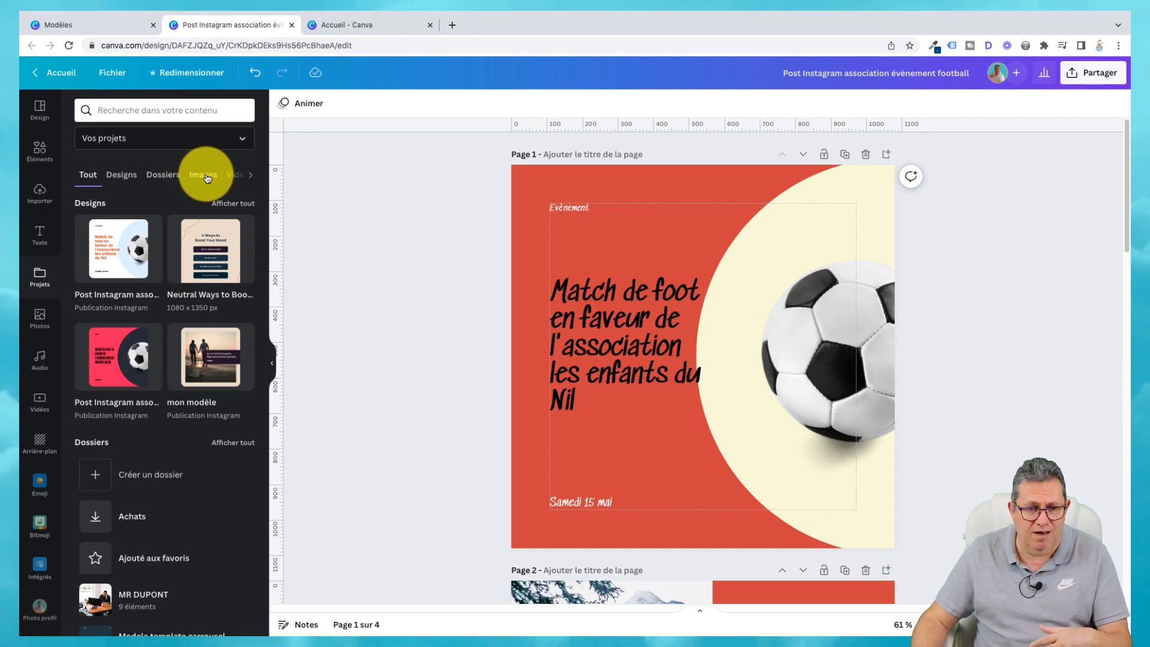
click(33, 193)
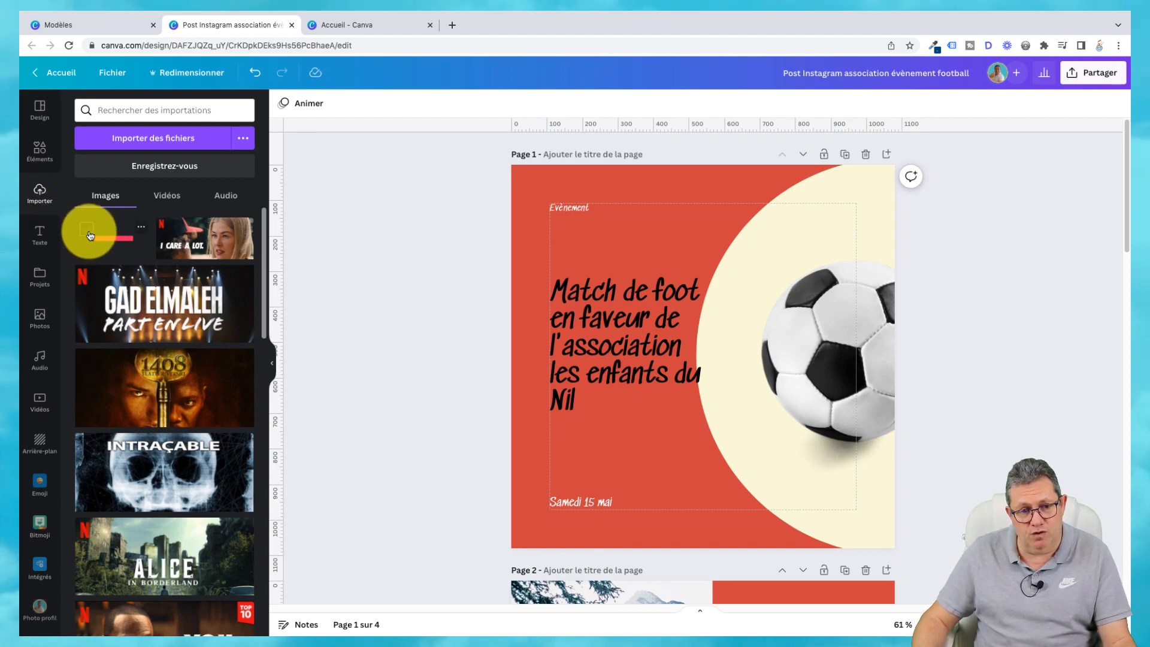
click(87, 232)
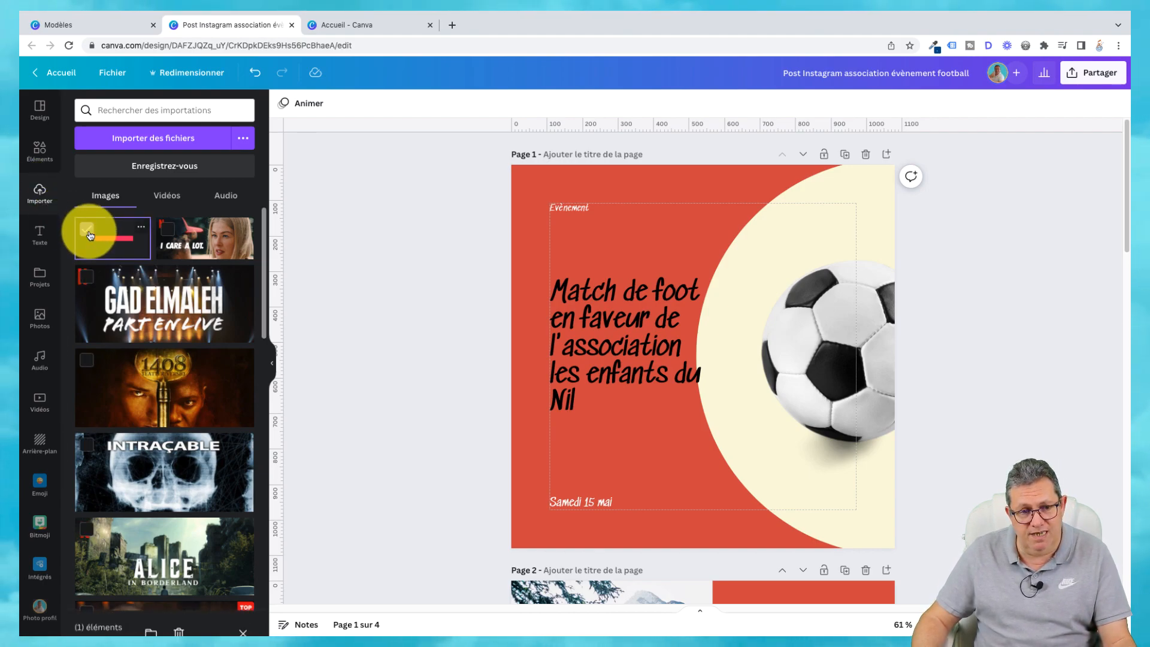
click(169, 233)
click(87, 360)
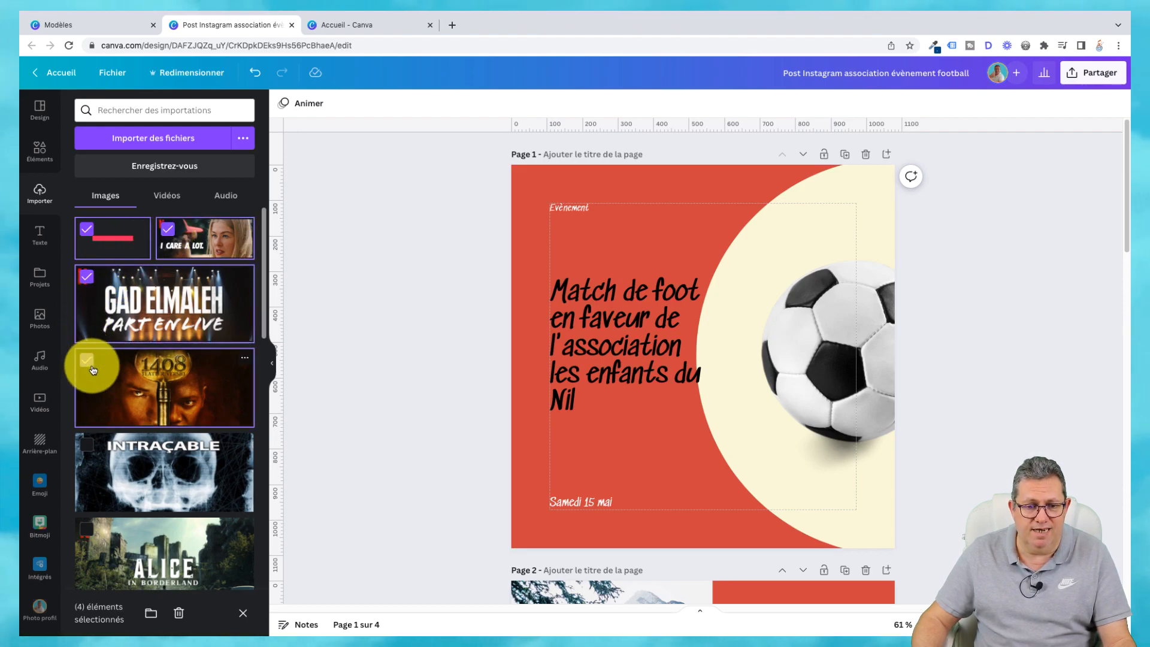
click(87, 444)
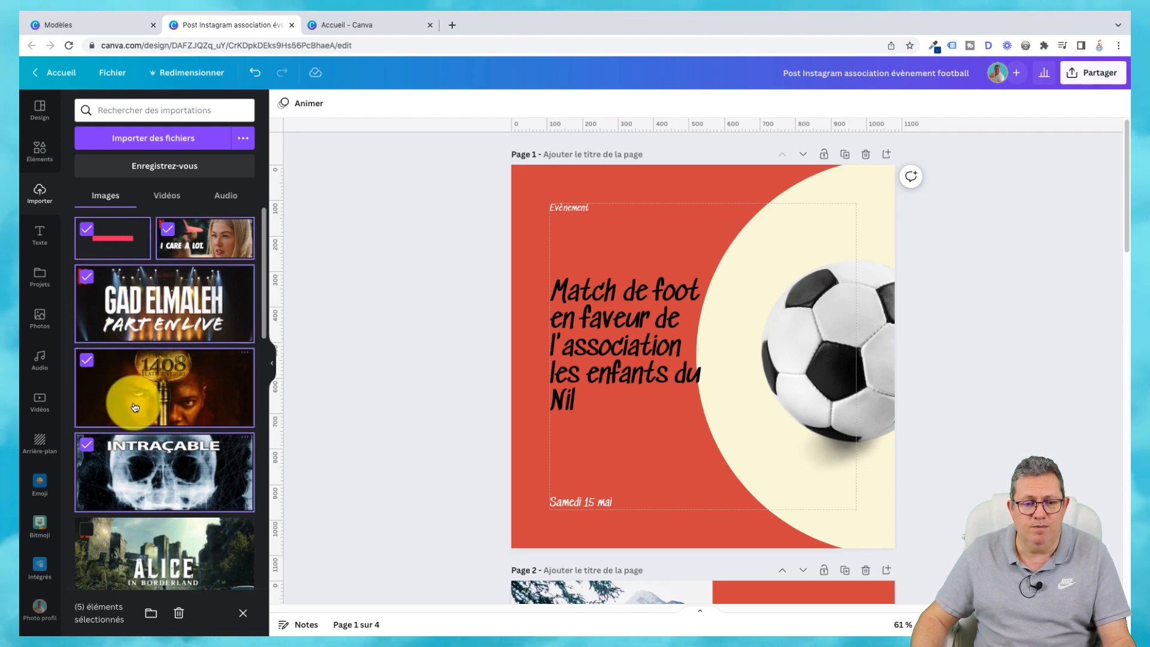
click(179, 614)
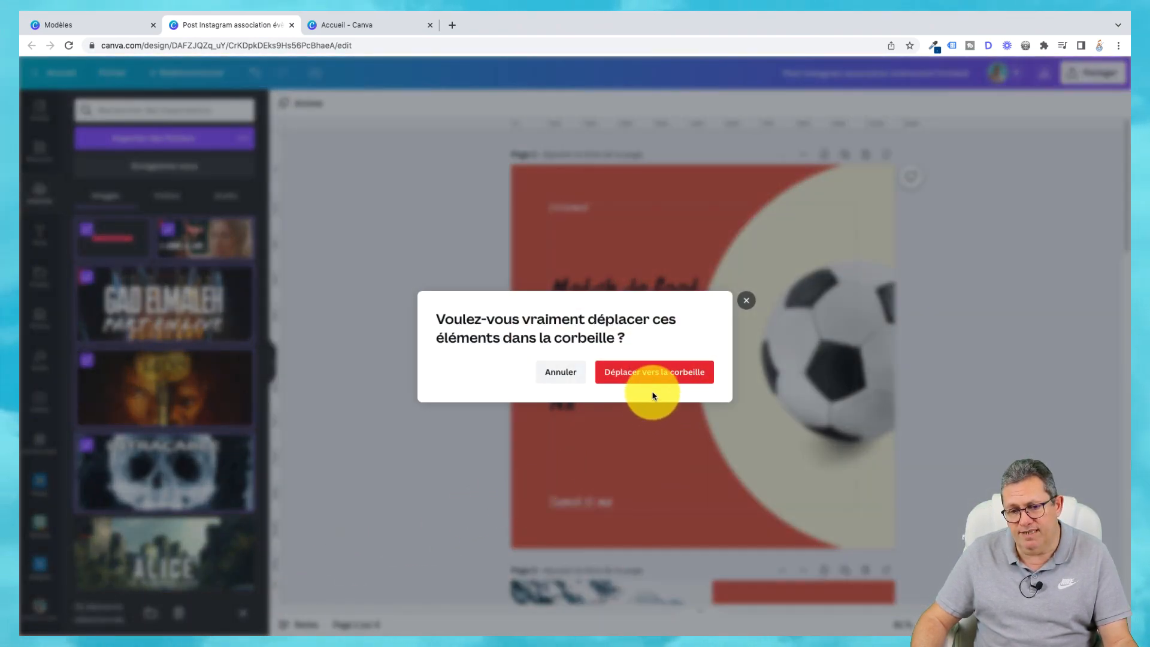
click(659, 375)
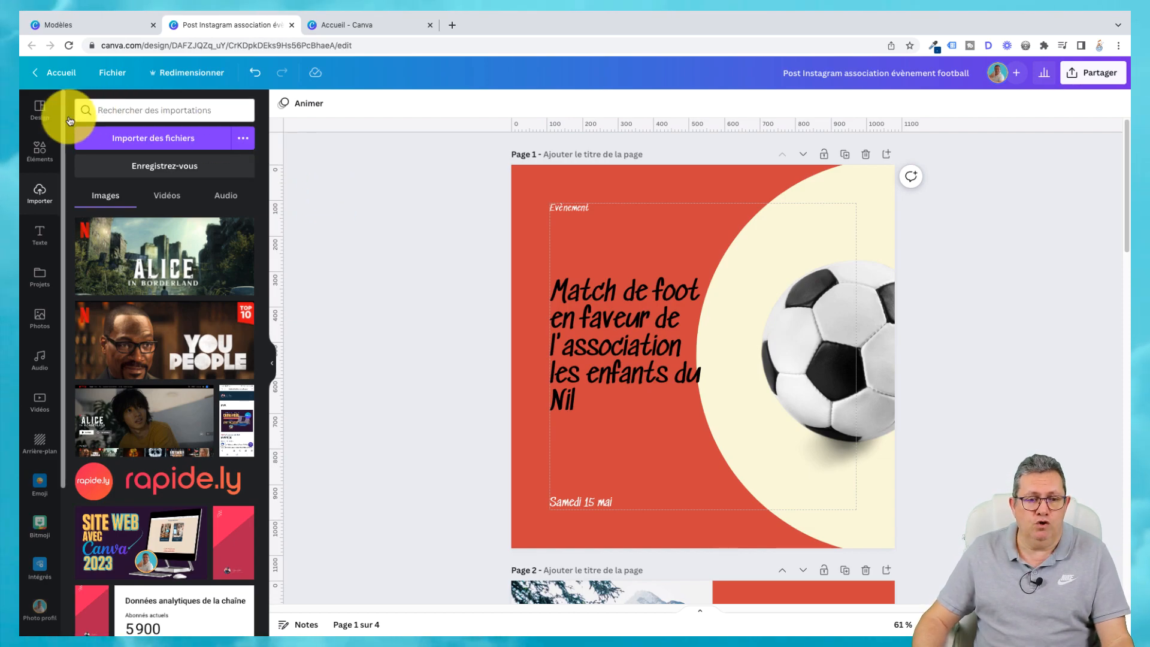
Step: List the designs among the projects and reload the Canva home page to compare its recent designs with that list
click(38, 282)
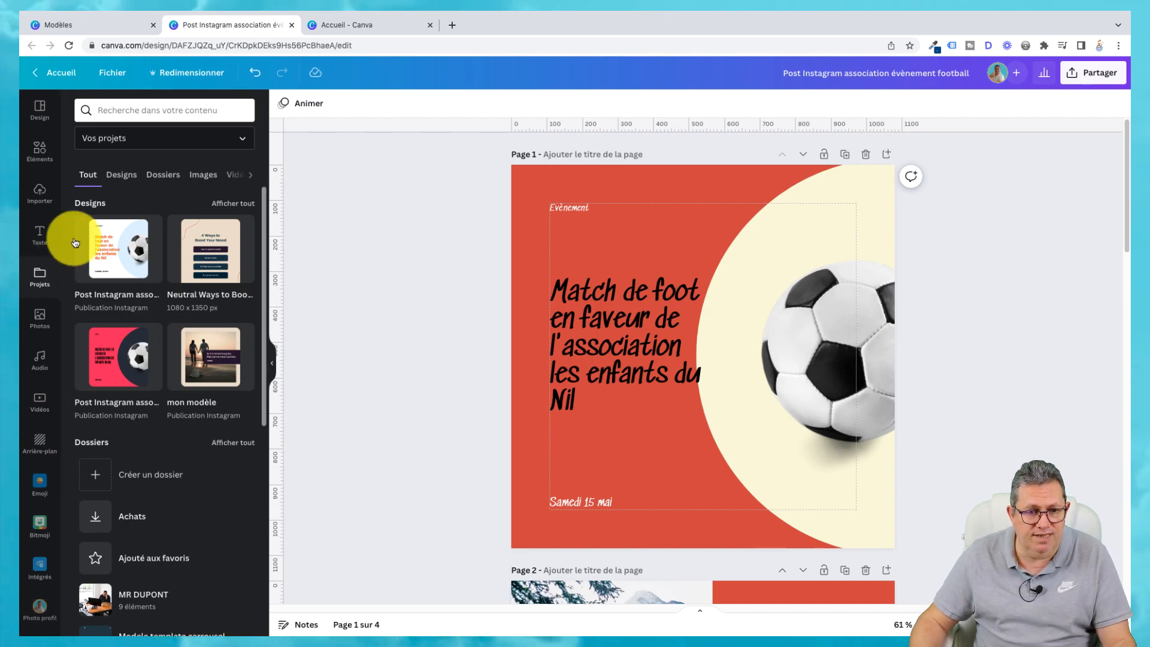
click(125, 175)
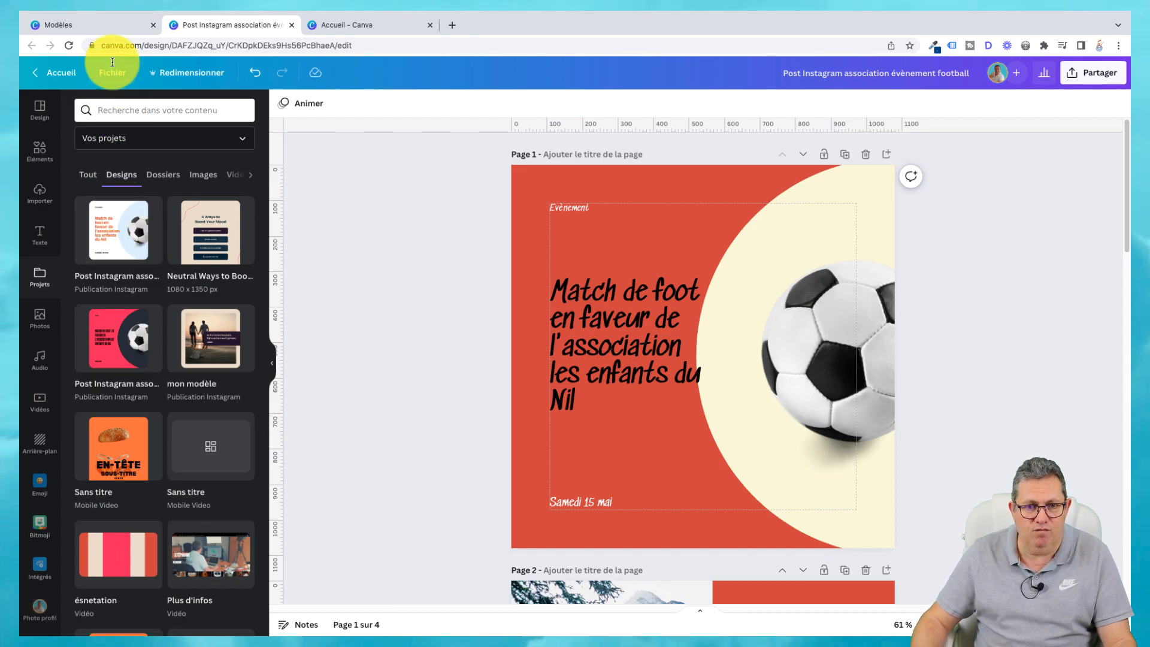
click(360, 25)
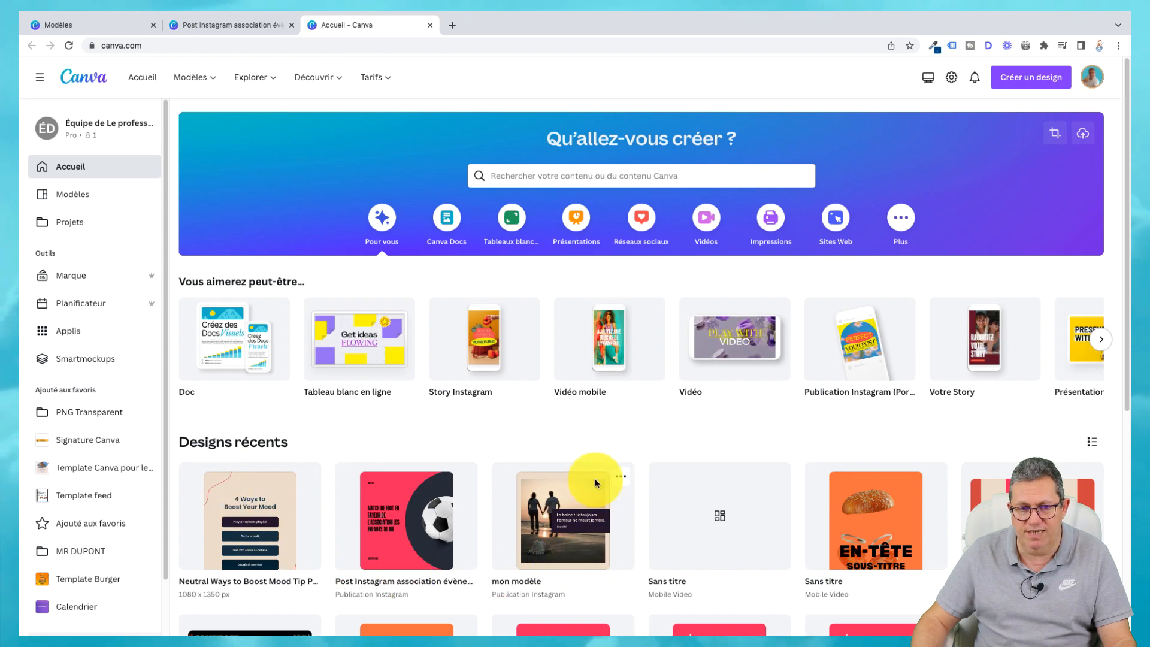
click(70, 48)
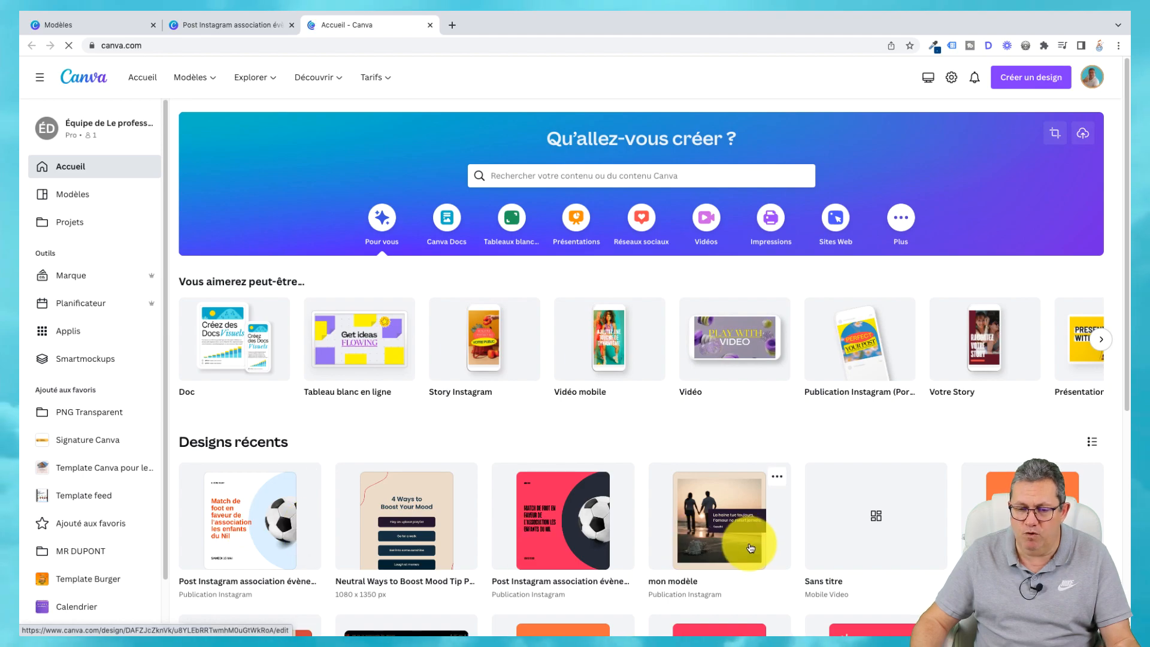
click(220, 25)
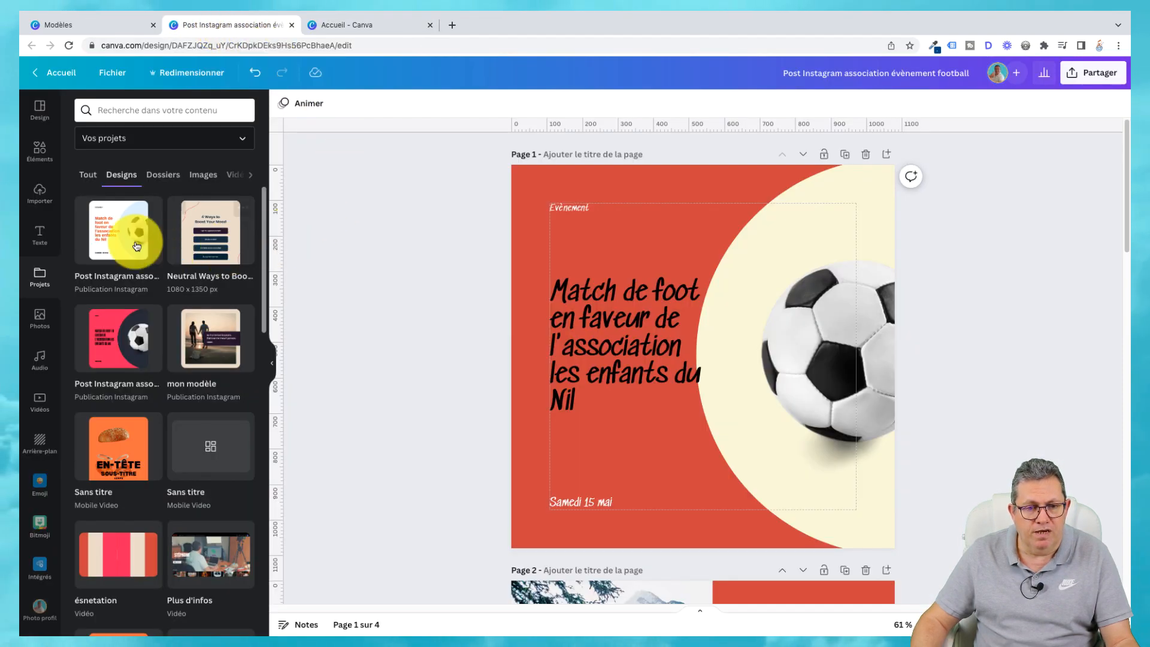
Step: Select the first six designs in the projects list and move them to the trash
click(87, 207)
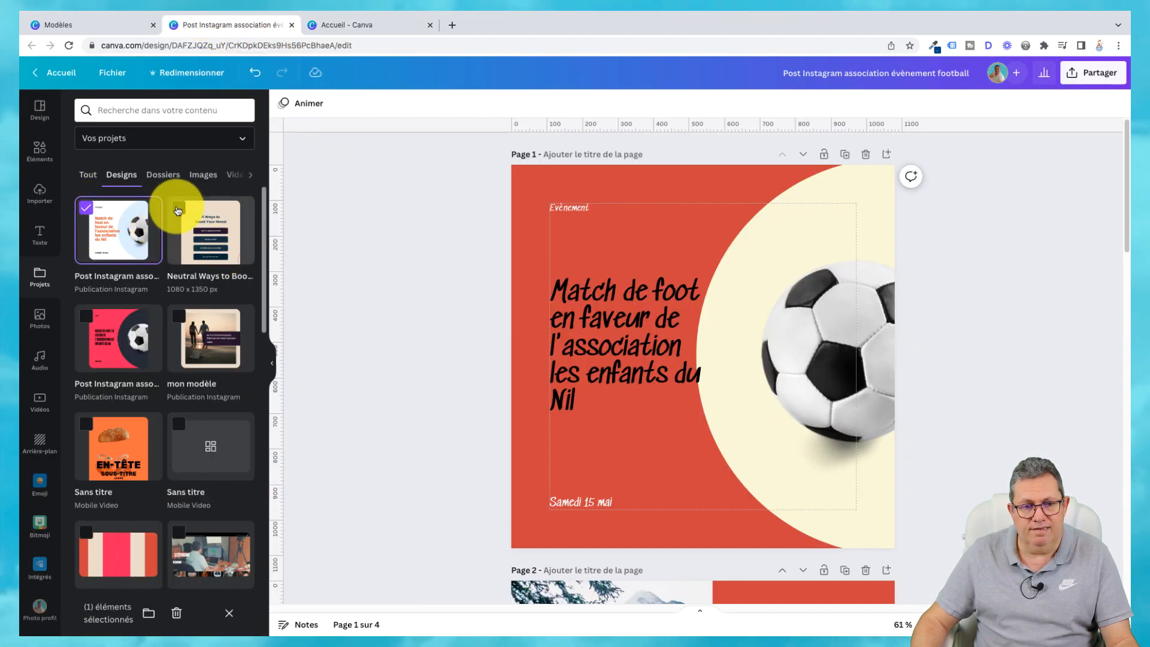
click(178, 209)
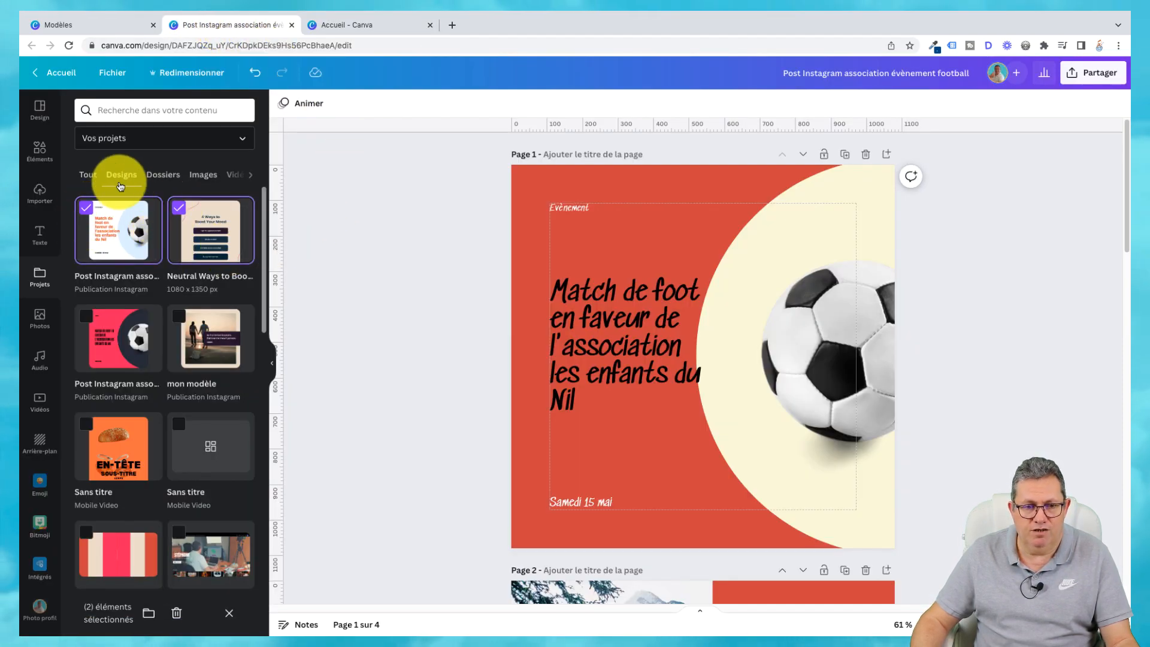
click(87, 316)
click(179, 316)
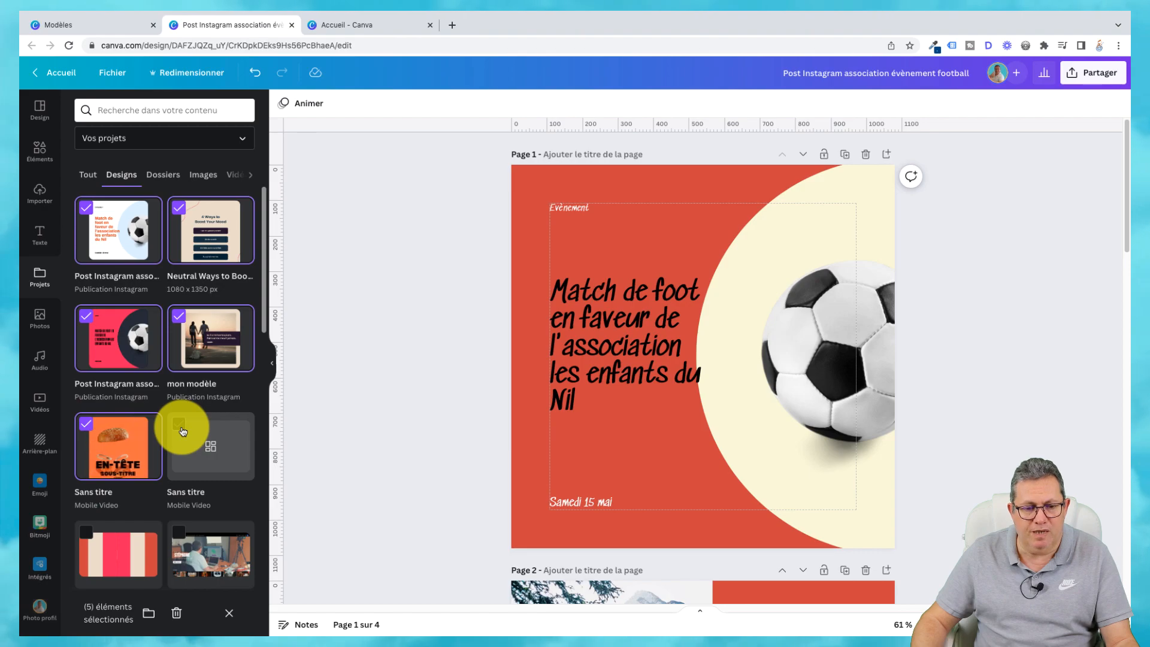
click(226, 427)
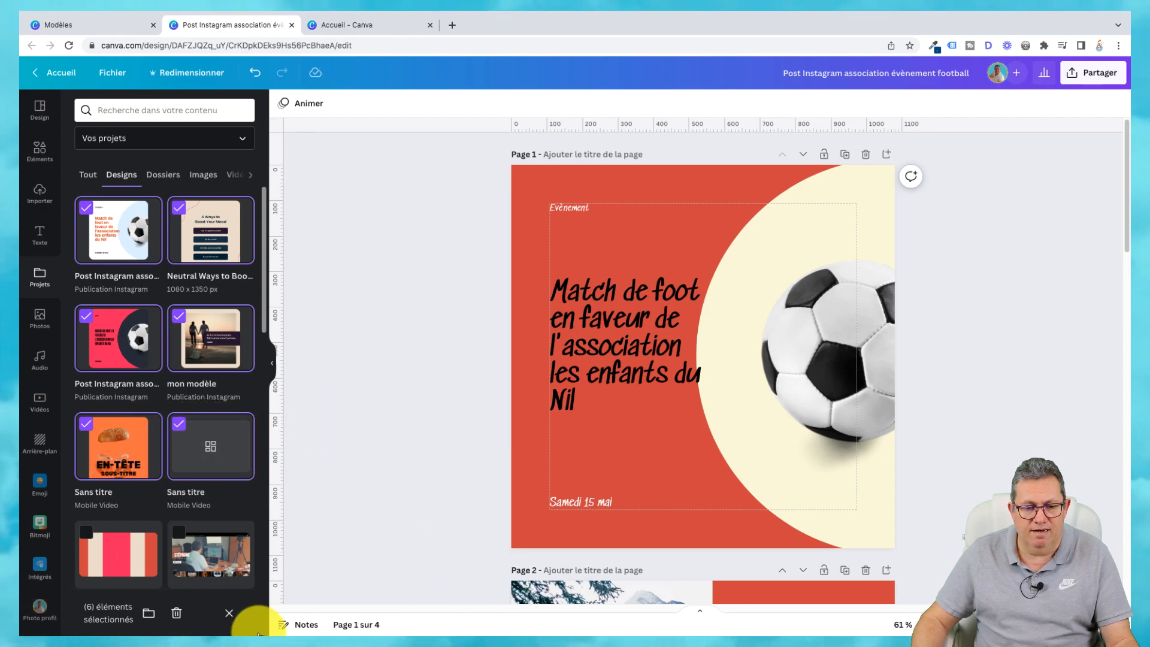
click(176, 615)
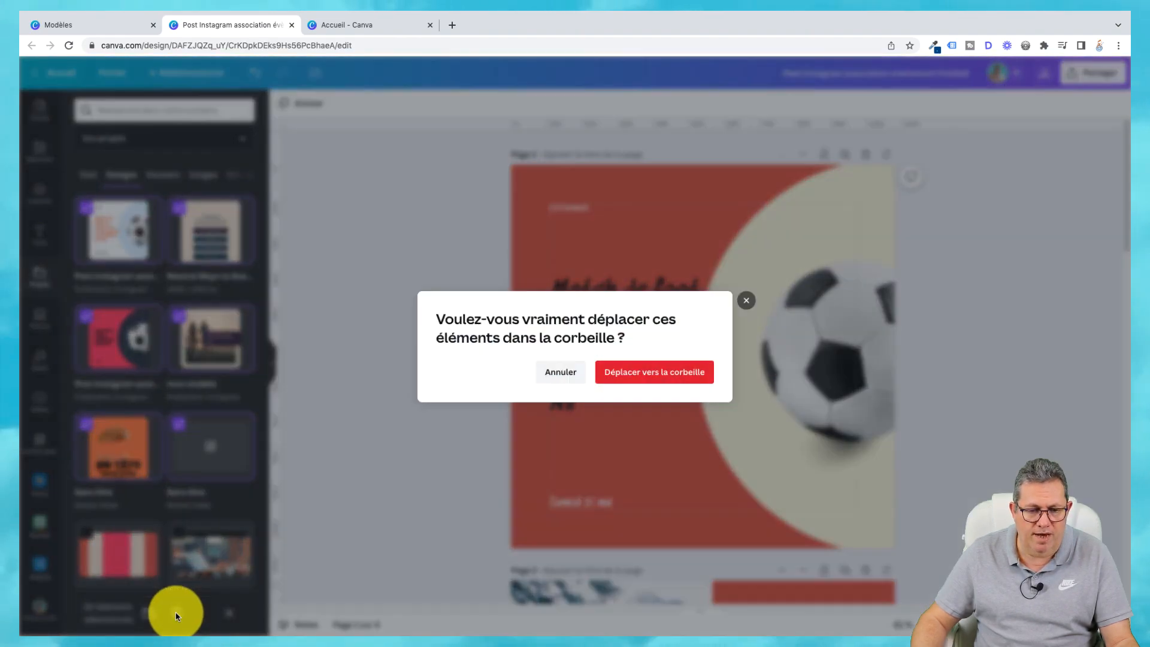
click(671, 384)
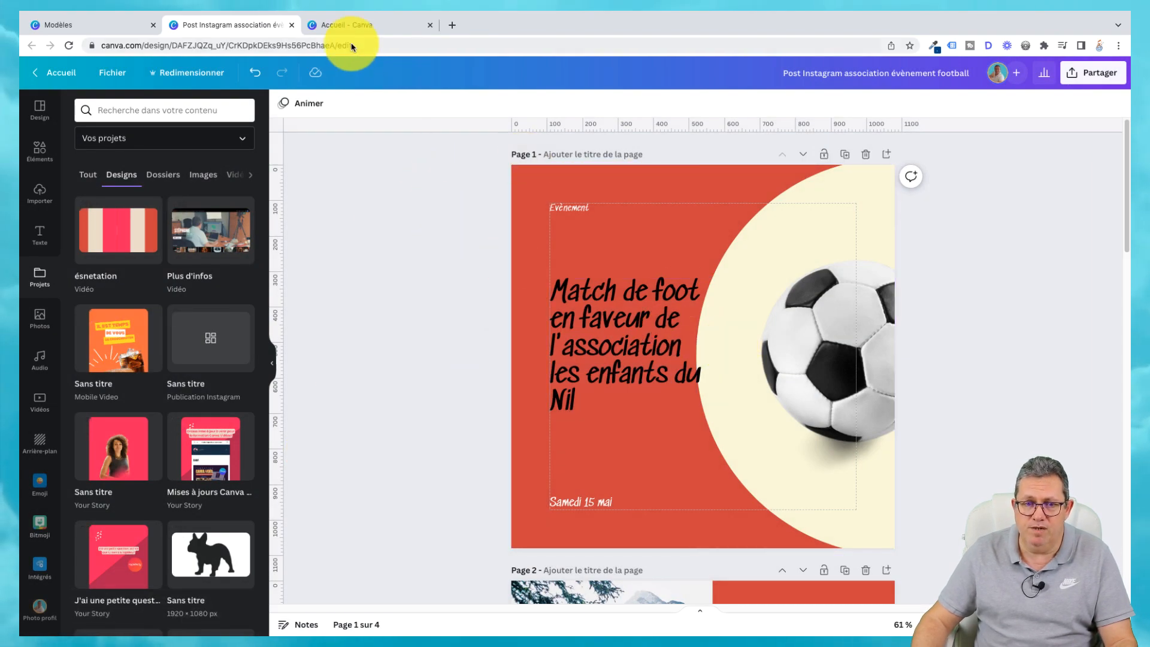
Step: Reload the Canva home page to refresh its recent designs and look over the other open Canva pages
click(342, 23)
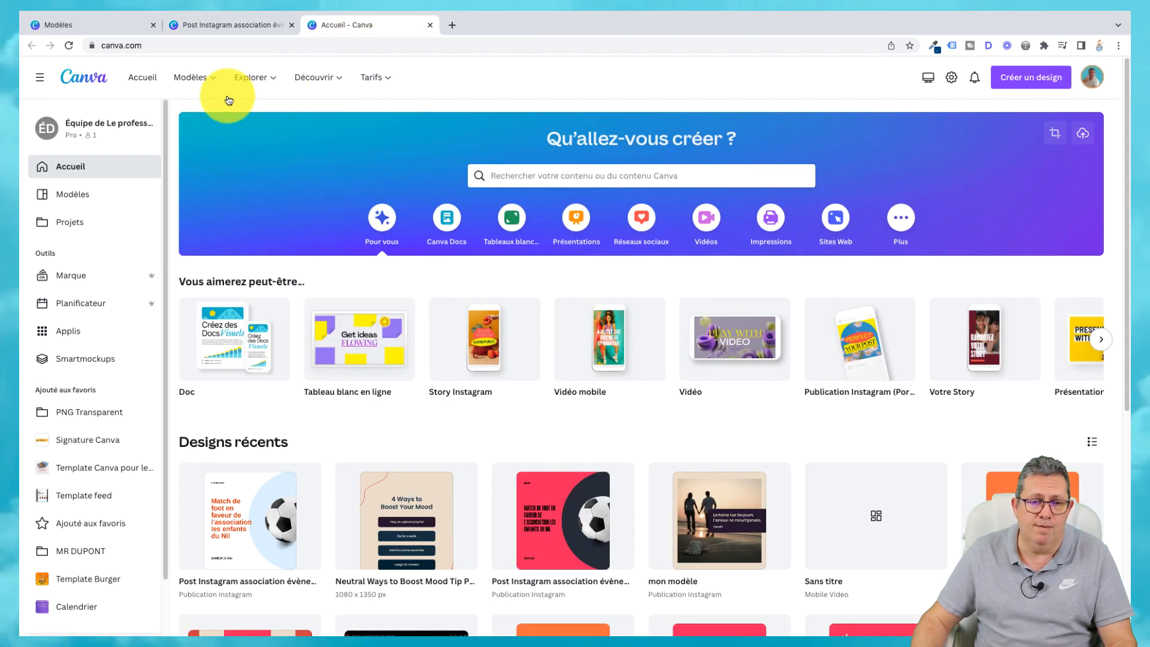
click(68, 47)
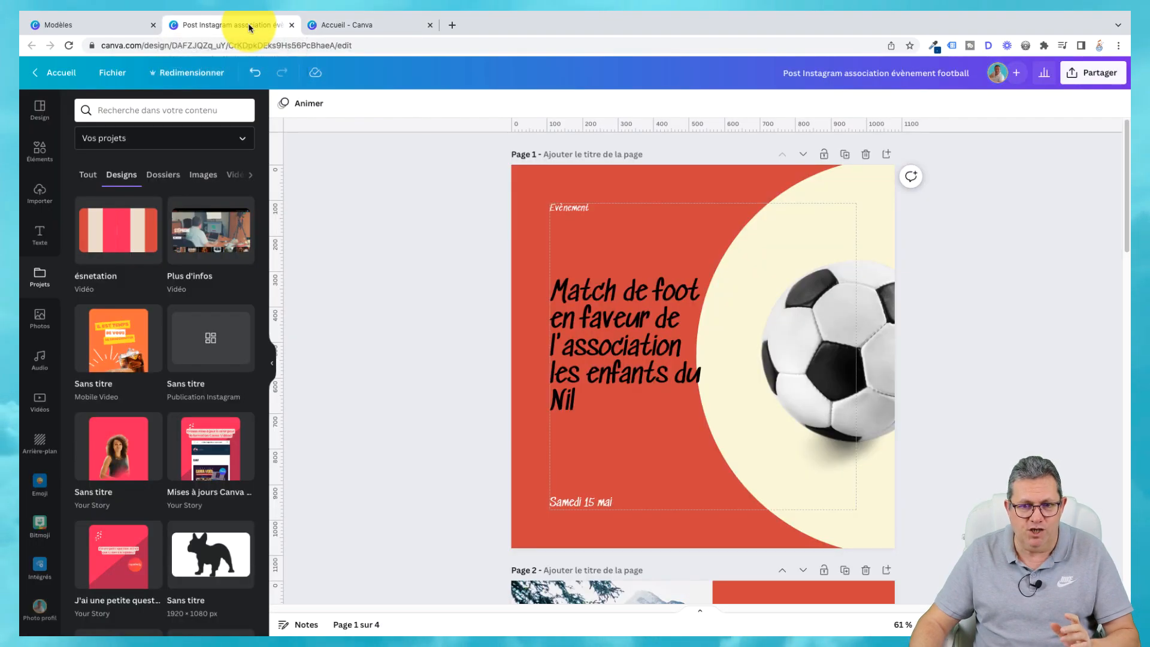
click(250, 28)
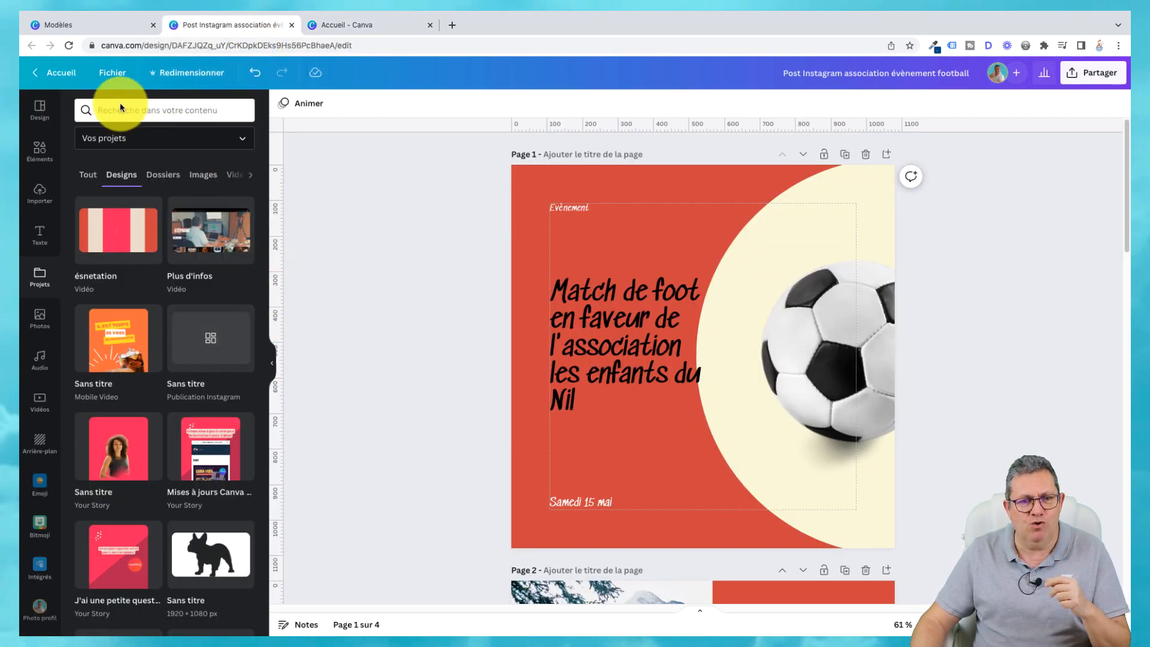
click(108, 32)
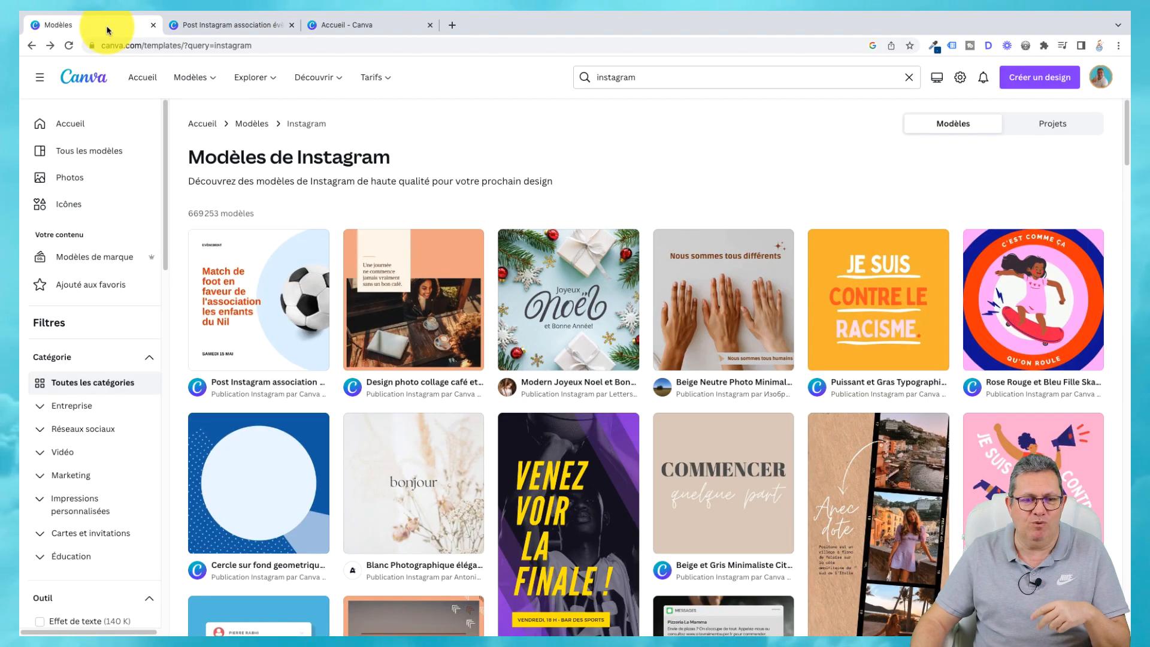
click(244, 26)
click(326, 28)
Step: Return to the football design, dismiss its save error and reload the page
click(244, 27)
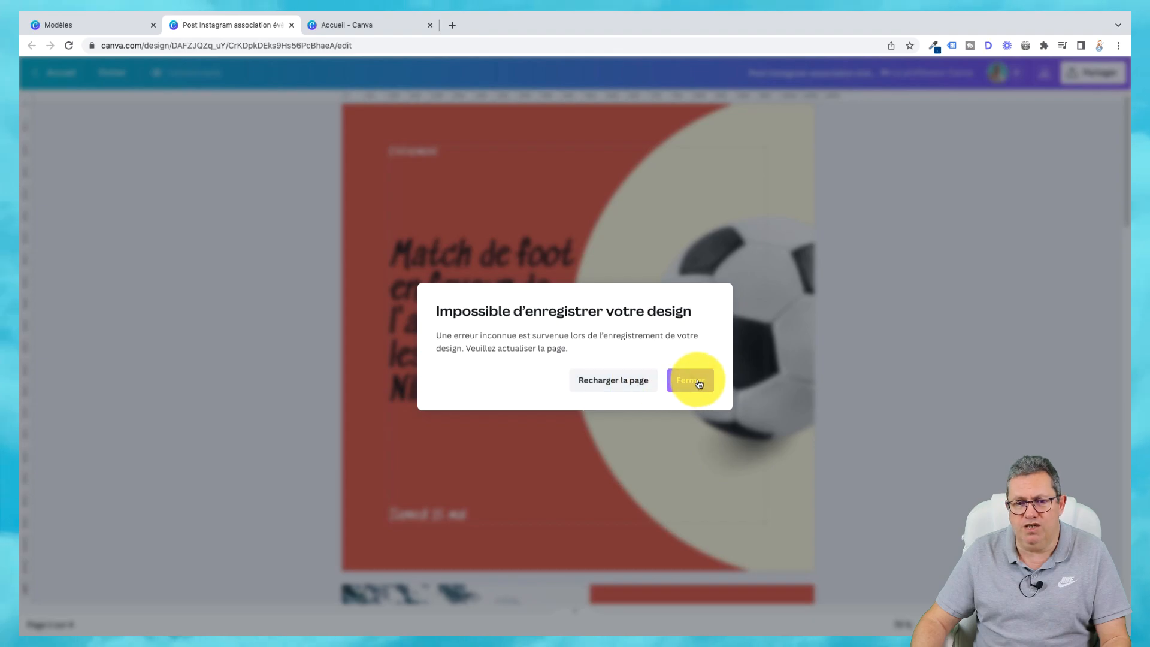
click(698, 383)
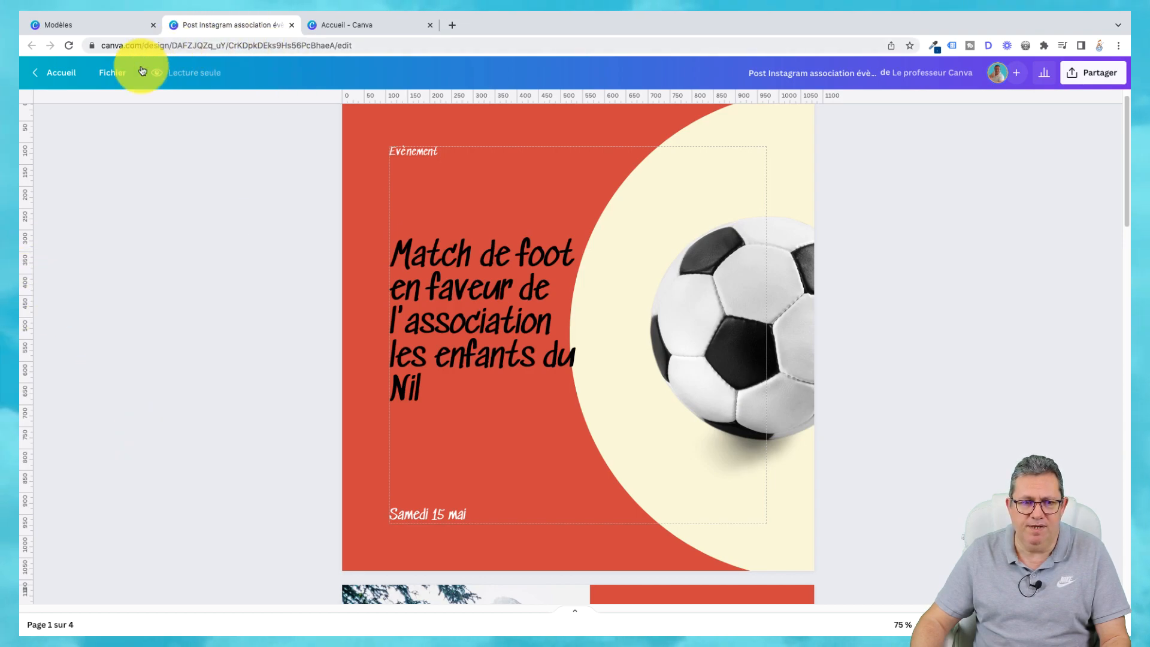
click(69, 45)
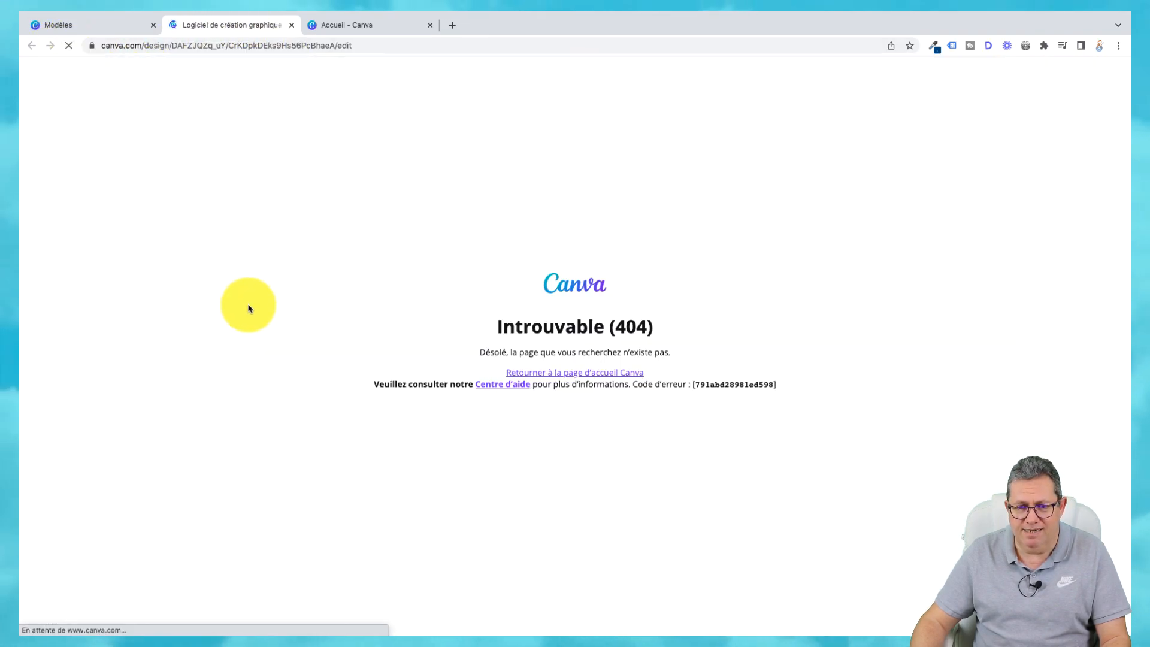